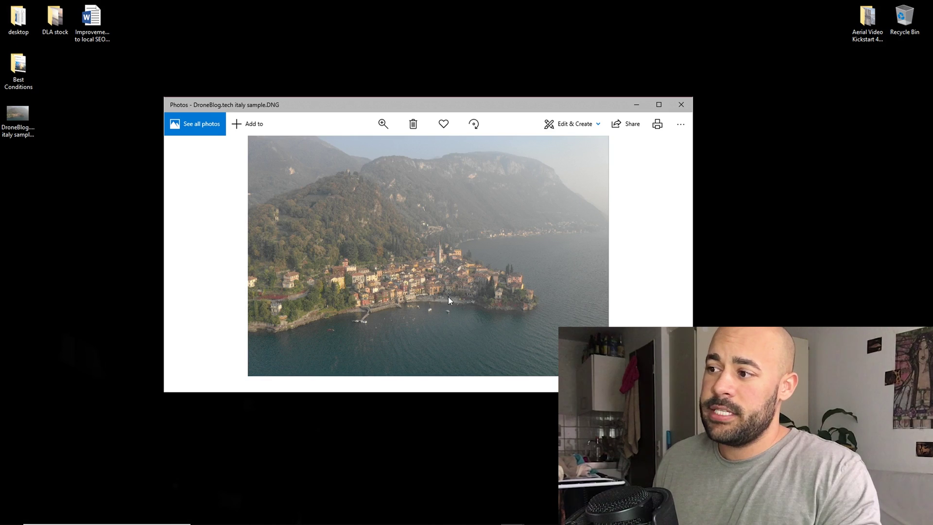
Drag the Windows Photos window corner outward so the hazy aerial village DNG displays larger
drag(693, 392, 767, 507)
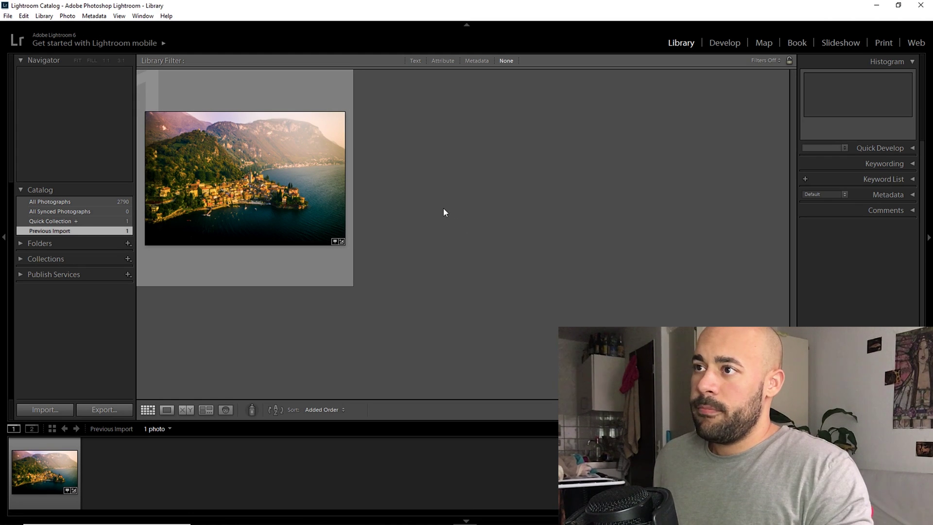
Import DroneBlog.tech italy sample.DNG from the Desktop and open it in the Develop module
click(8, 16)
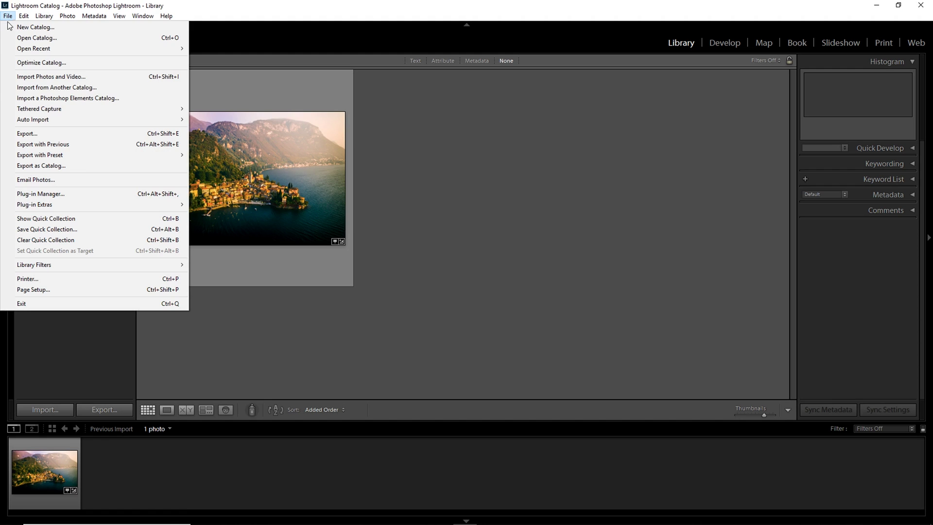
click(52, 76)
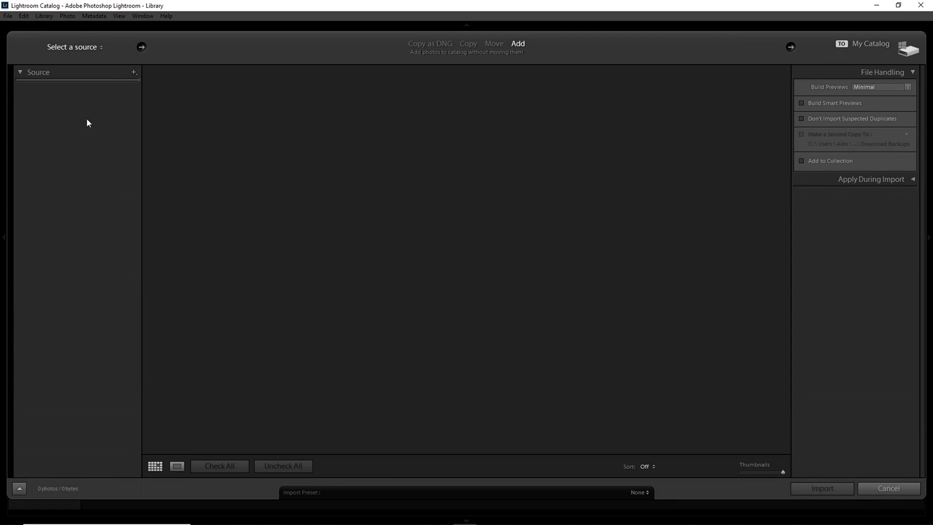
click(140, 49)
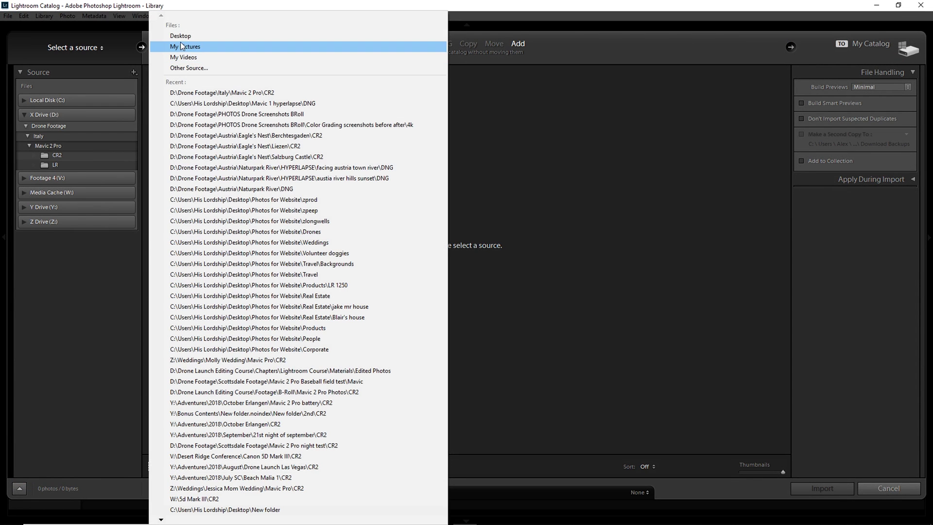
click(182, 38)
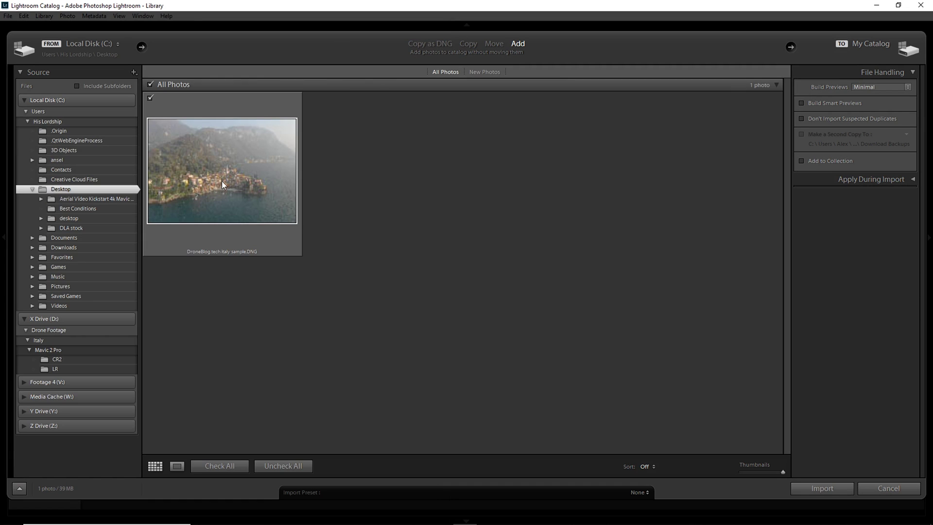
click(222, 181)
click(817, 488)
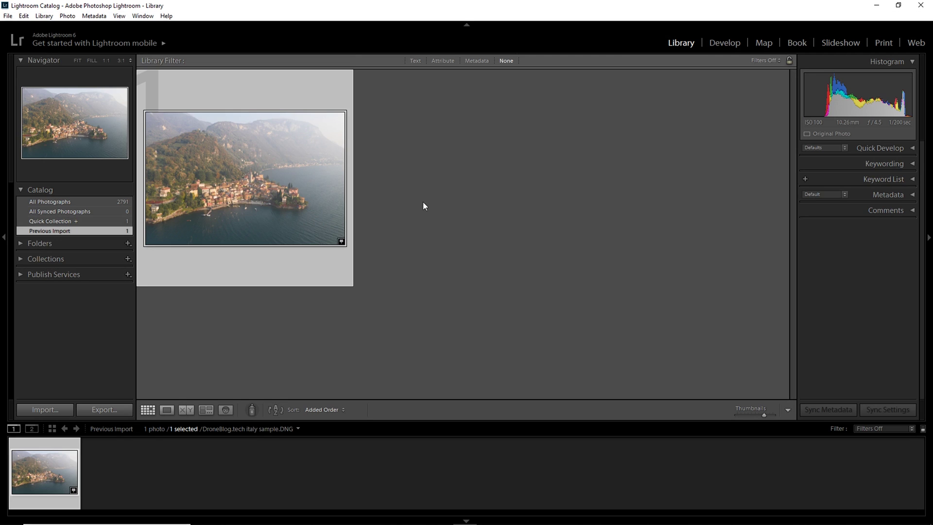
click(722, 45)
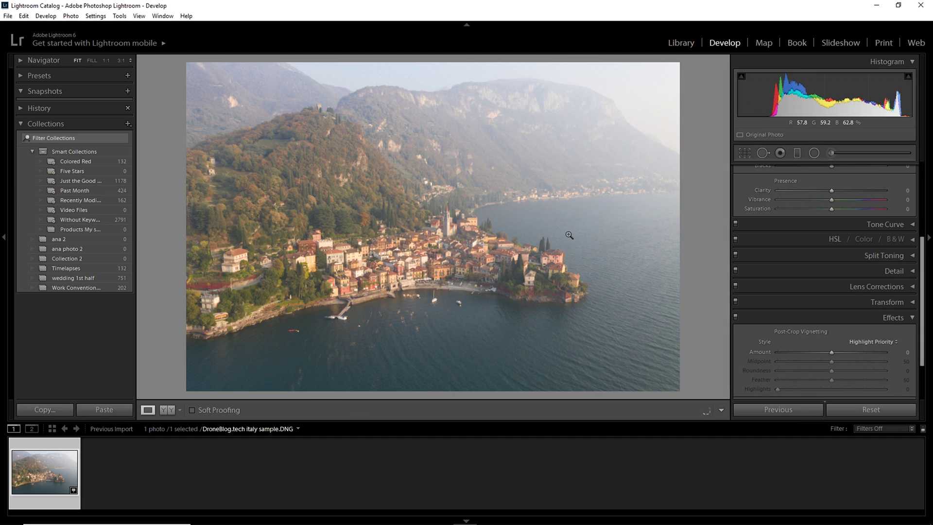
Raise Contrast to +49 and lower Highlights to -52 in the Basic panel
scroll(865, 253, up, 3)
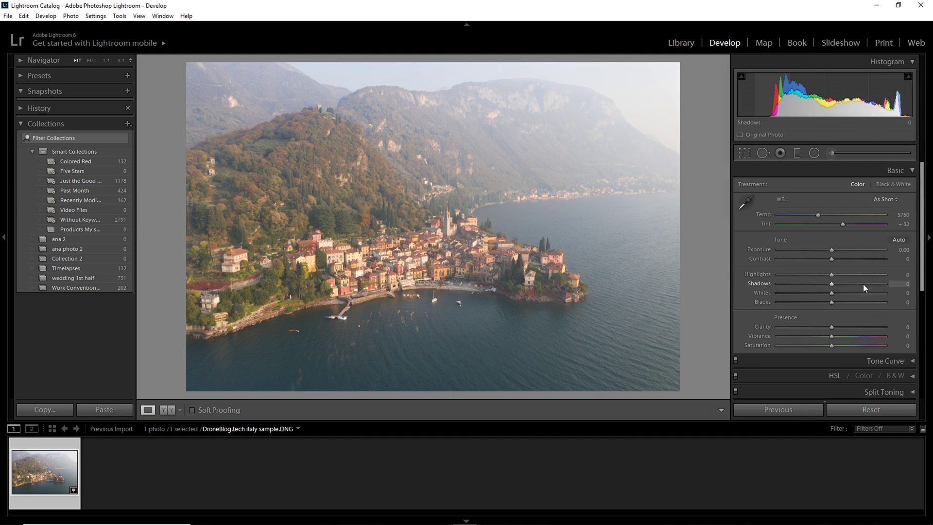
scroll(866, 281, down, 3)
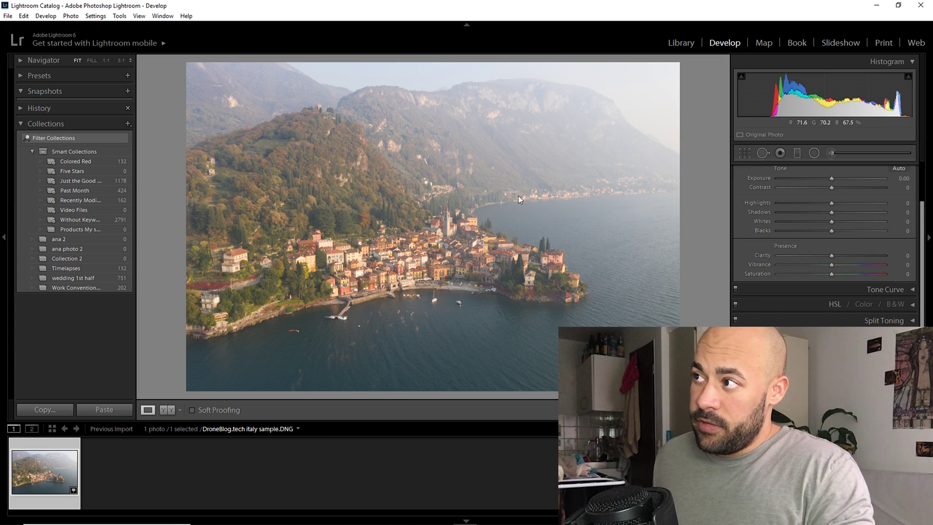
click(468, 27)
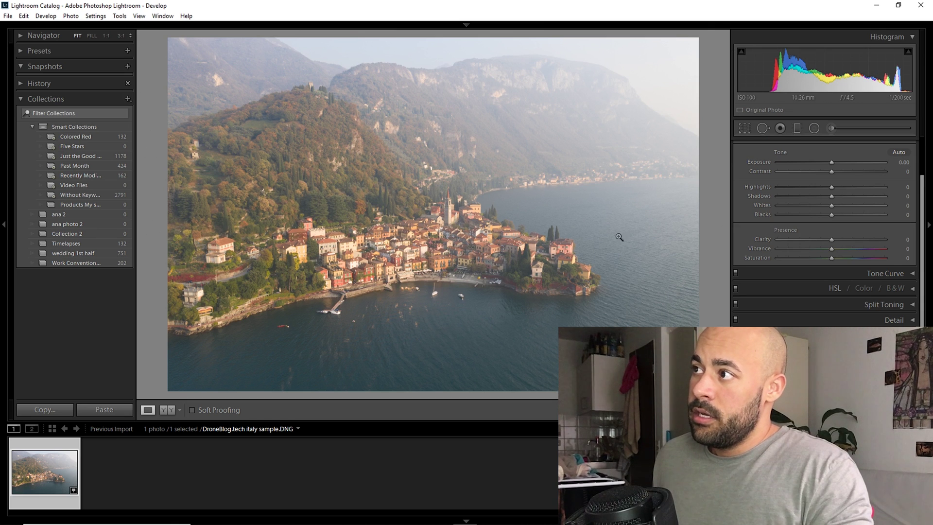
click(467, 25)
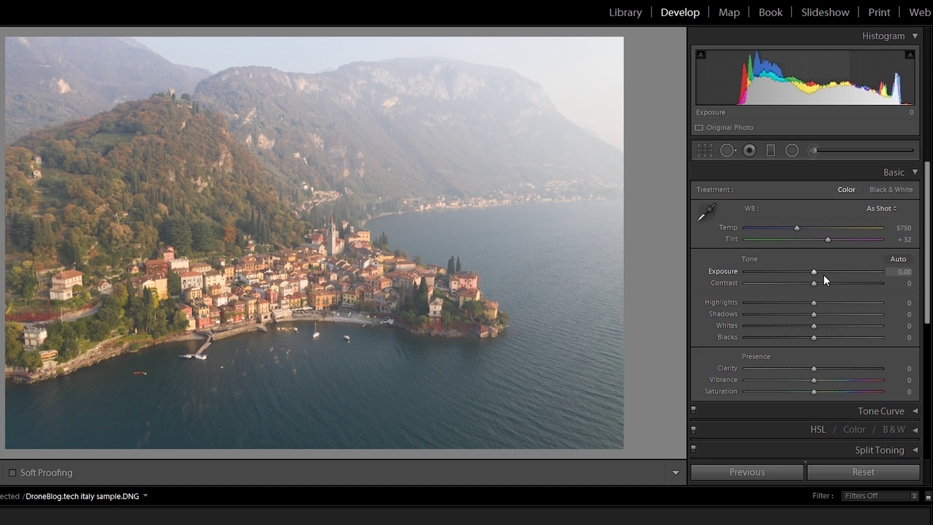
drag(845, 283, 847, 284)
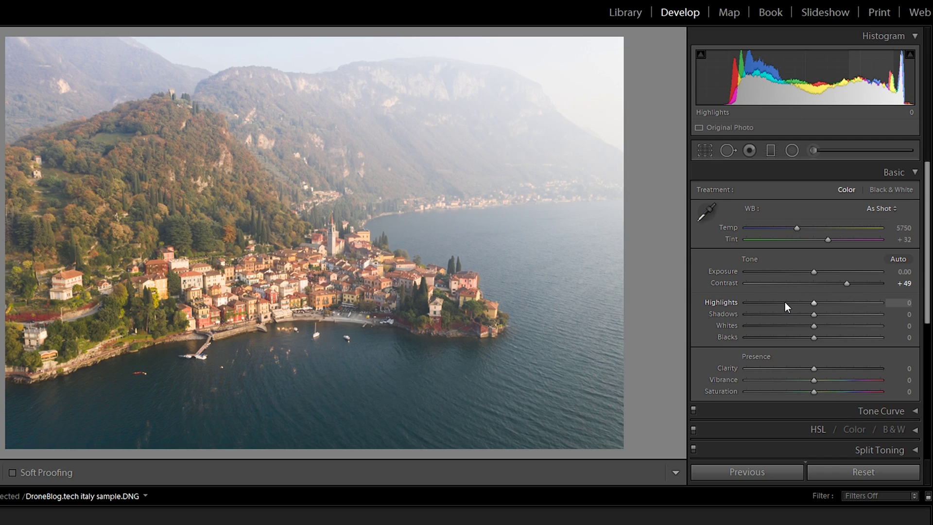
drag(786, 302, 725, 303)
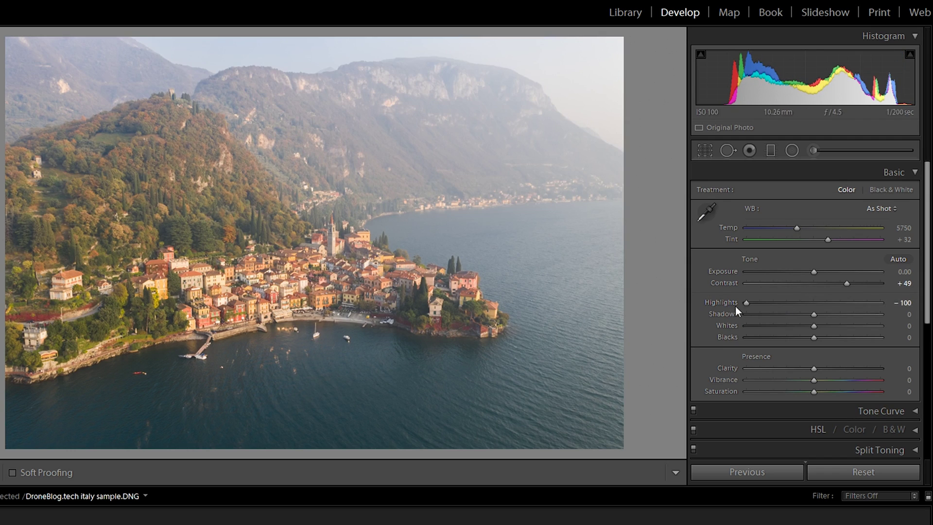
click(779, 301)
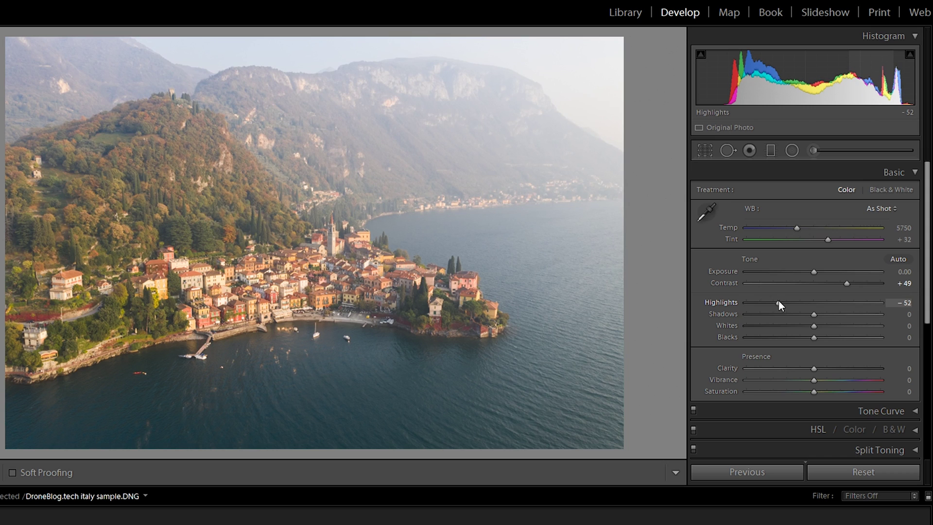
Lift Shadows to +47, set Whites to +29 and settle Blacks at -46
drag(816, 311, 845, 315)
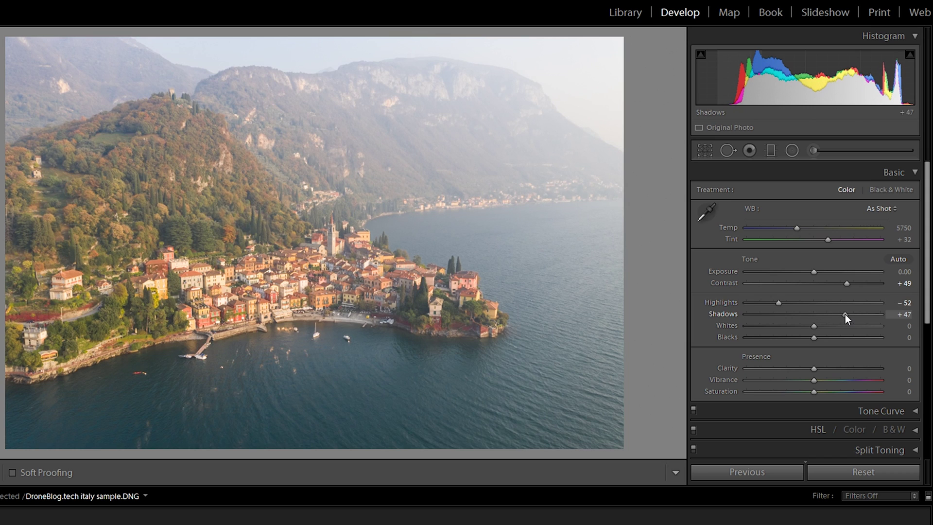
click(832, 324)
drag(833, 325, 836, 325)
click(826, 245)
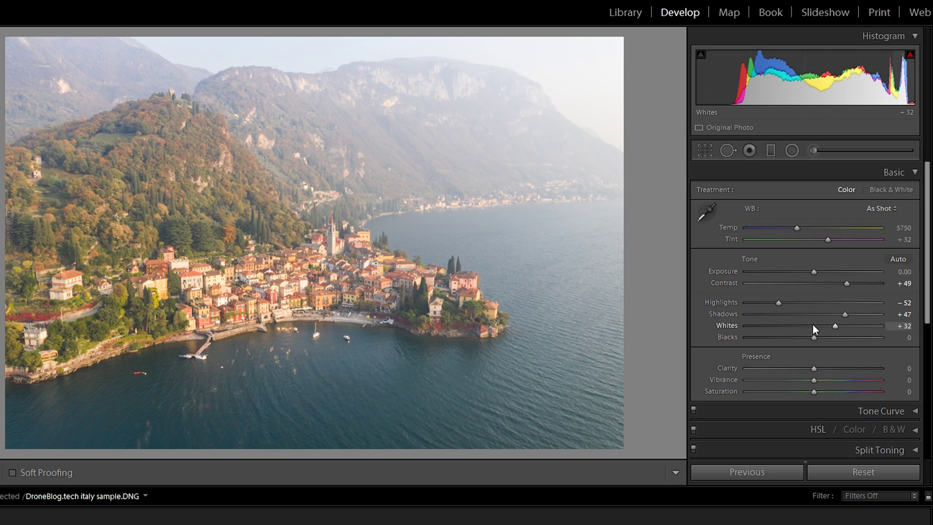
drag(814, 325, 811, 325)
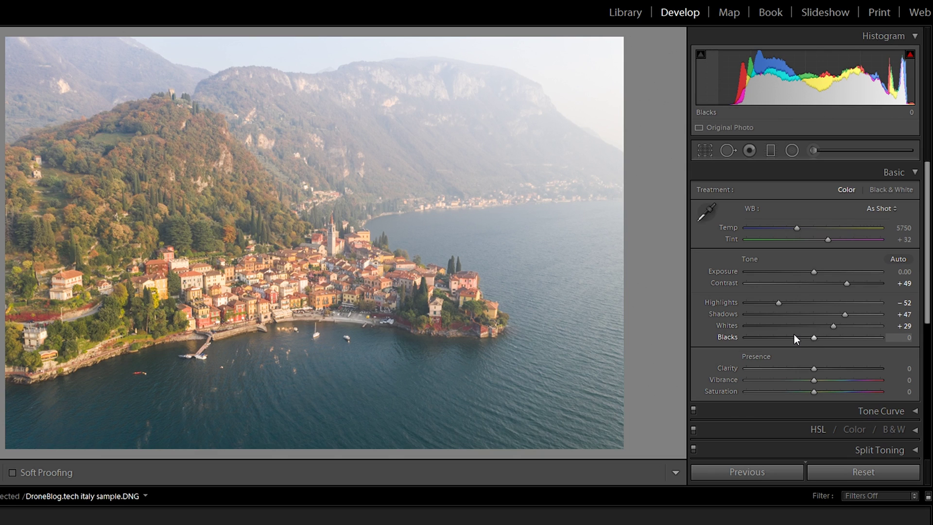
click(754, 337)
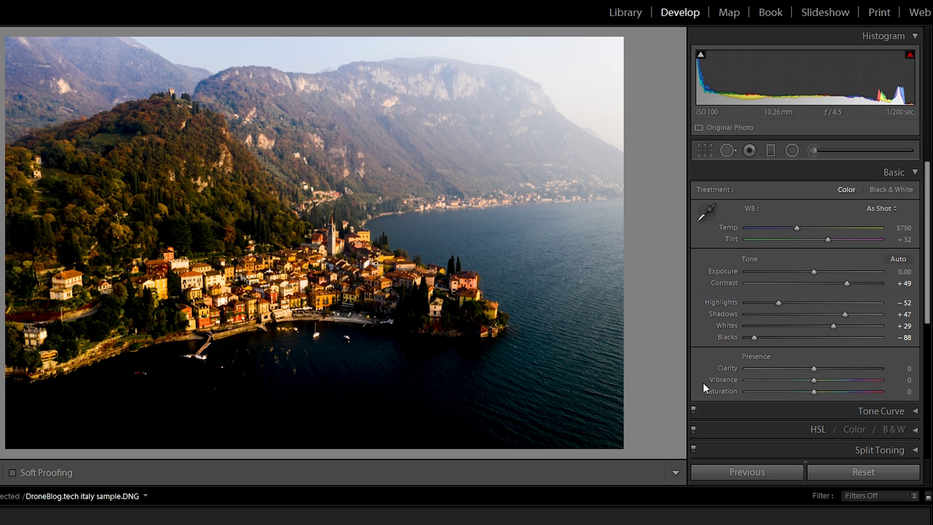
drag(812, 339, 781, 335)
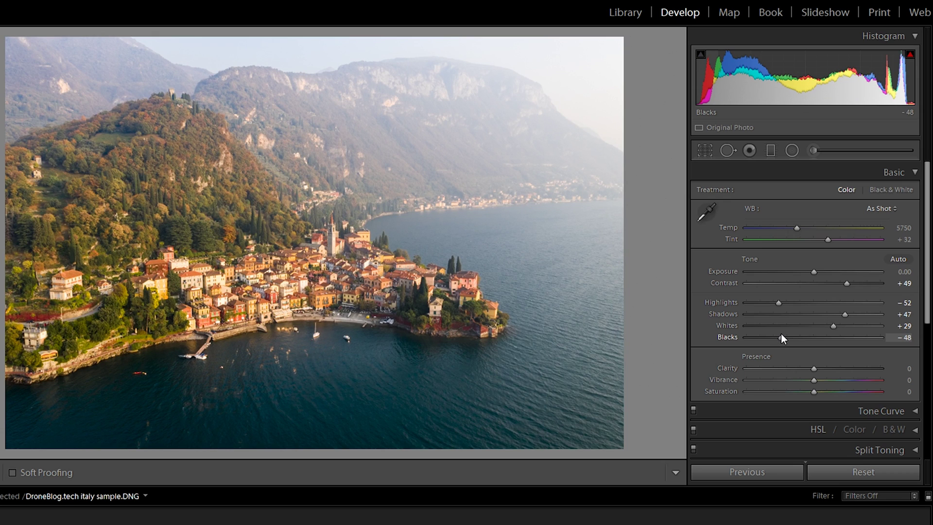
mouse_move(781, 334)
mouse_down()
mouse_move(809, 331)
mouse_move(771, 336)
mouse_move(783, 337)
mouse_up()
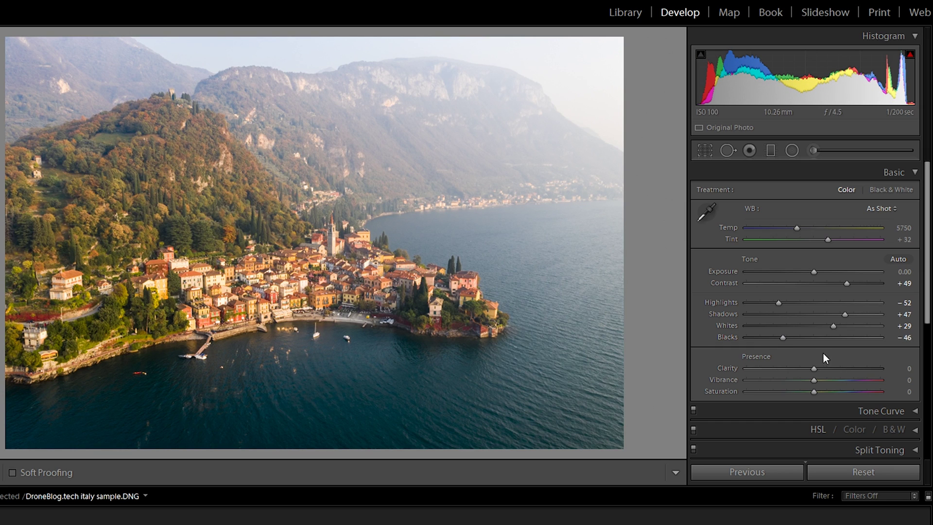
Set Clarity to +36 and Vibrance to +51 in the Presence section
drag(837, 369, 739, 369)
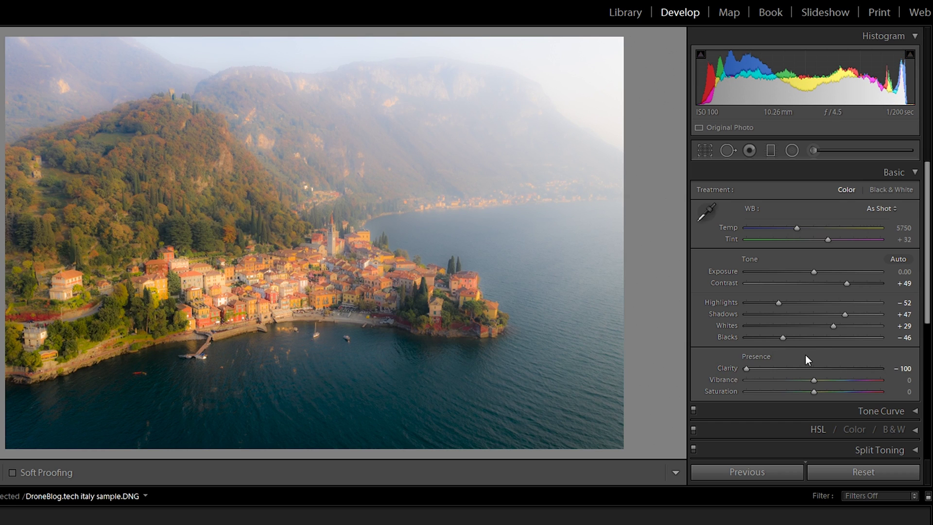
drag(814, 369, 838, 366)
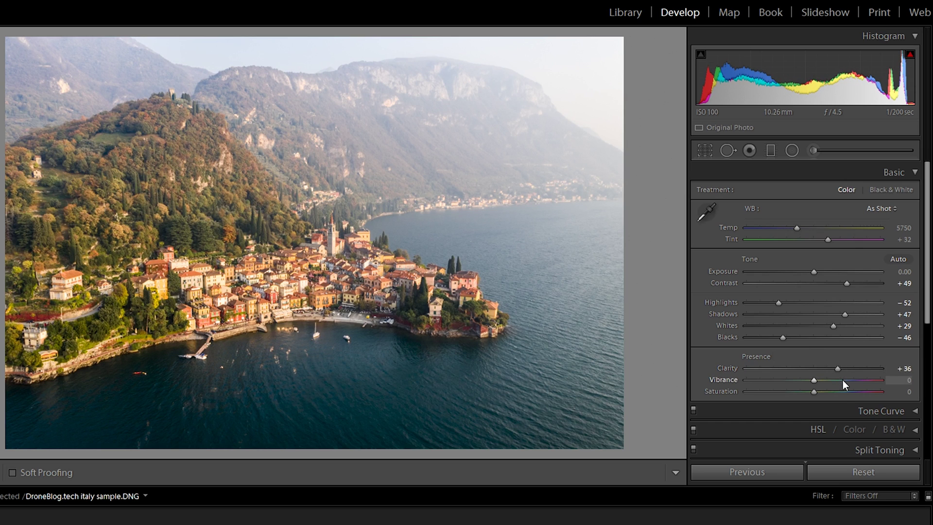
drag(845, 393, 871, 380)
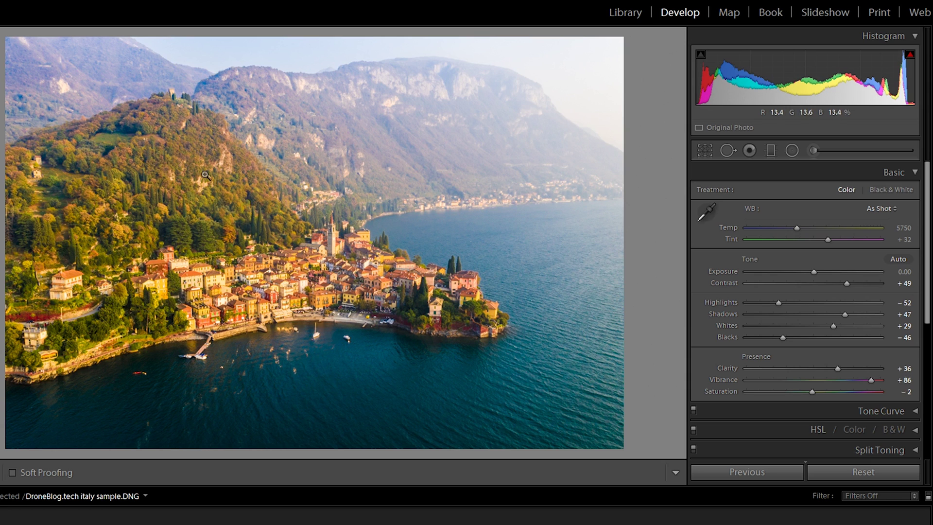
drag(871, 380, 821, 391)
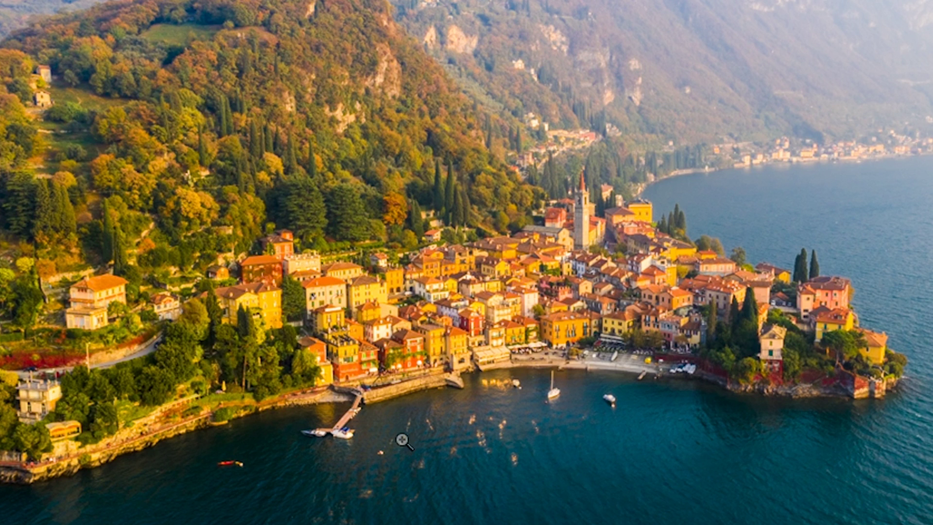
click(496, 379)
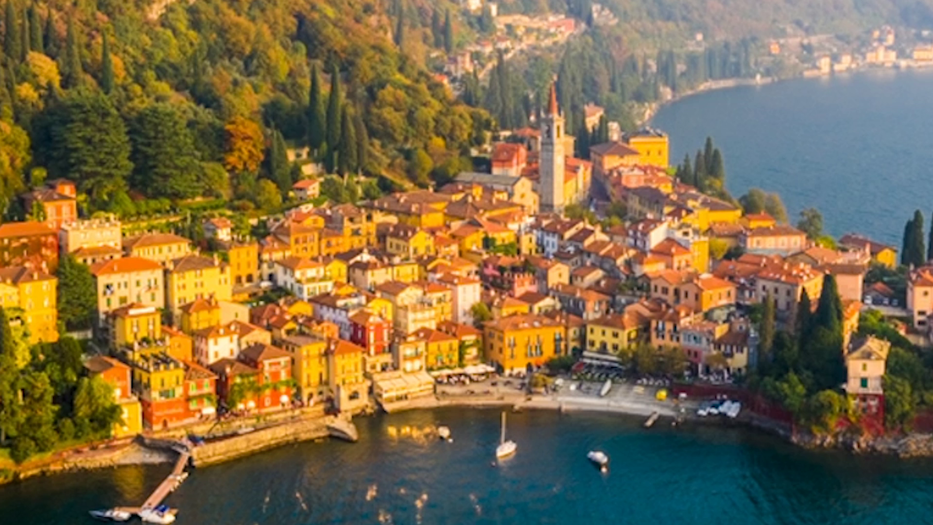
scroll(926, 309, down, 6)
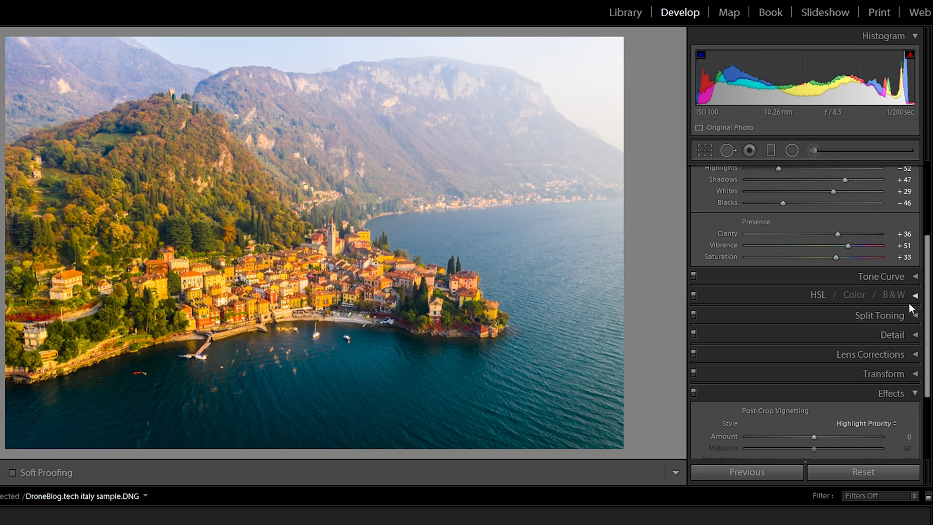
Use the HSL Saturation targeted tool on the zoomed rooftops to set Orange -25 and Yellow -13
click(916, 296)
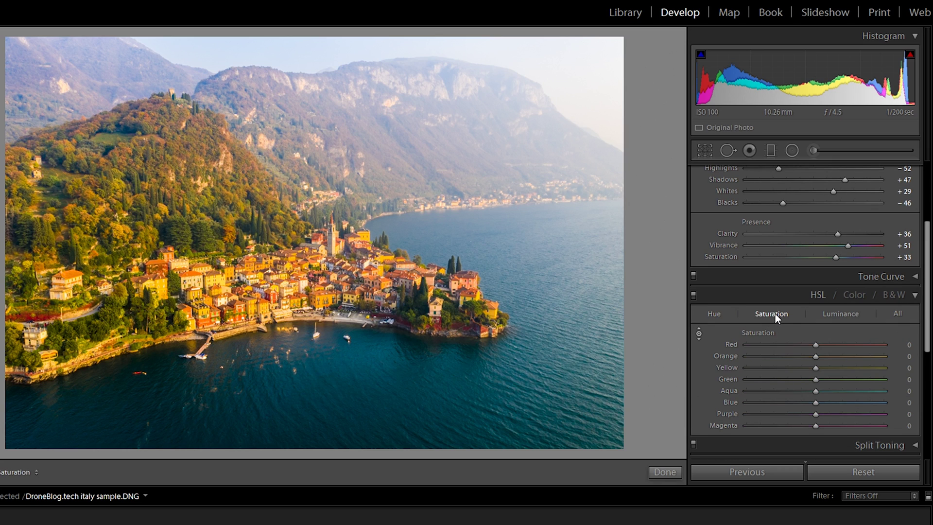
click(699, 333)
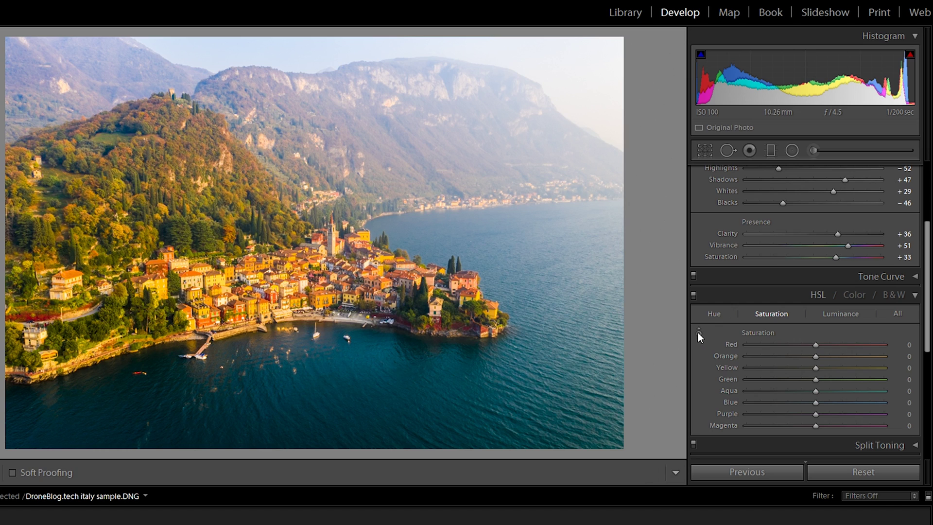
click(699, 332)
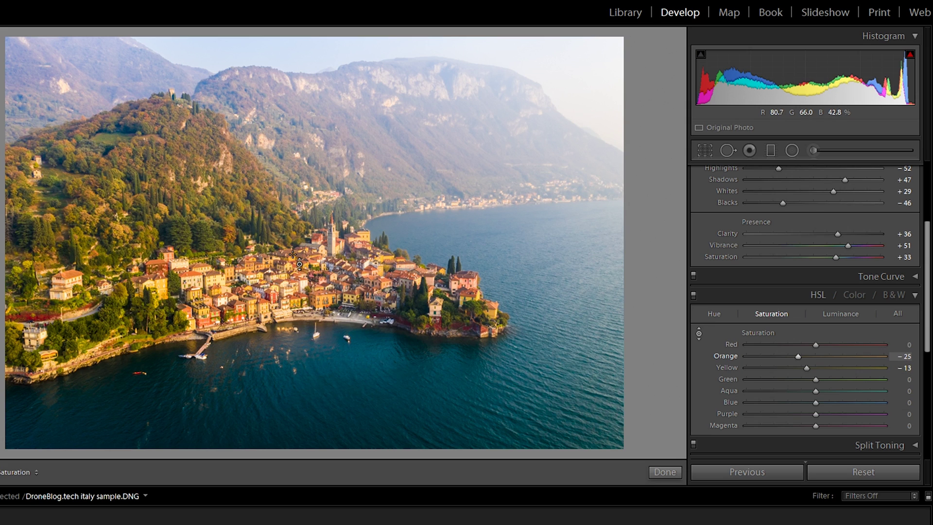
key(z)
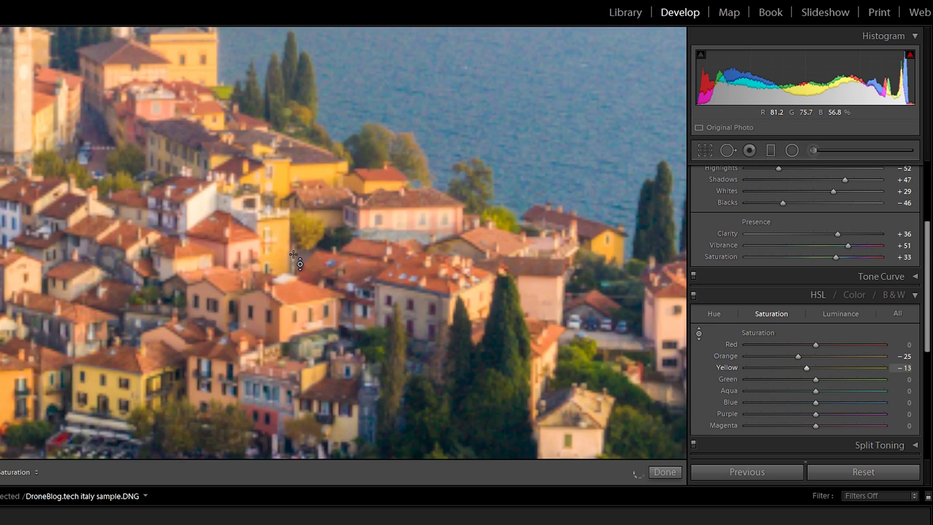
drag(271, 234, 265, 206)
scroll(265, 206, down, 10)
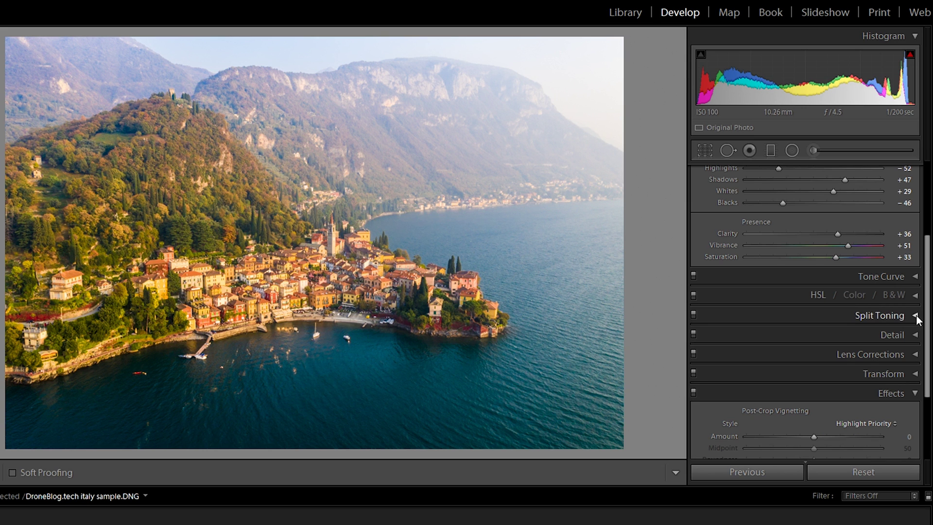
Set Sharpening Amount to 45 and Luminance noise reduction to 27 in Detail
click(916, 335)
drag(769, 319, 789, 319)
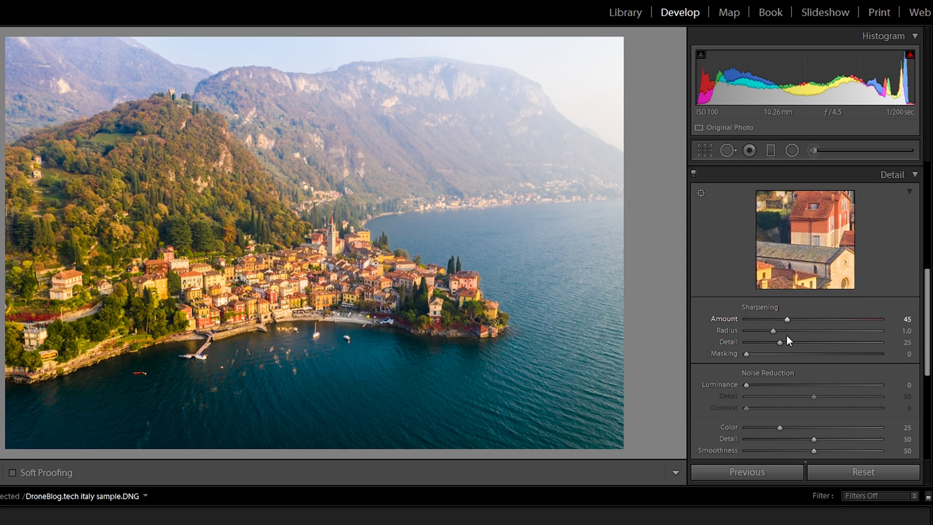
drag(780, 384, 783, 382)
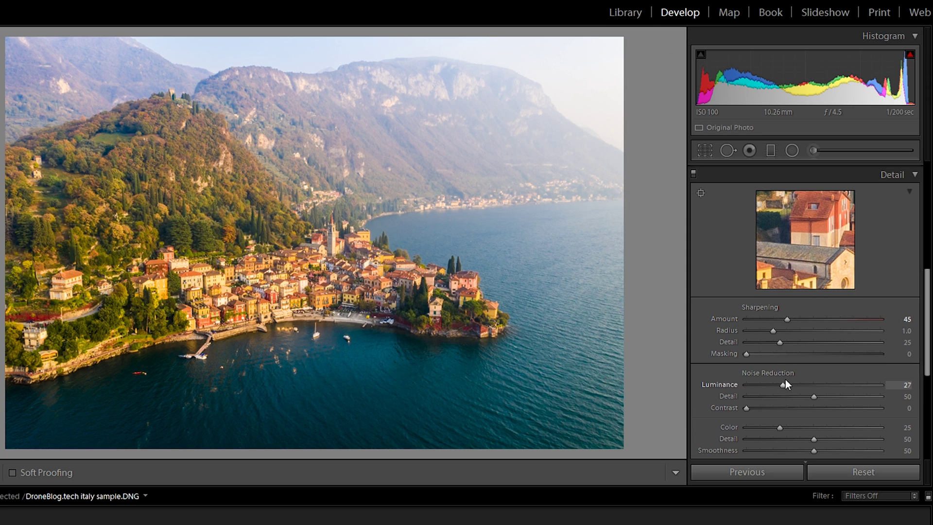
Add a -20 post-crop vignette to darken the photo's edges
click(916, 176)
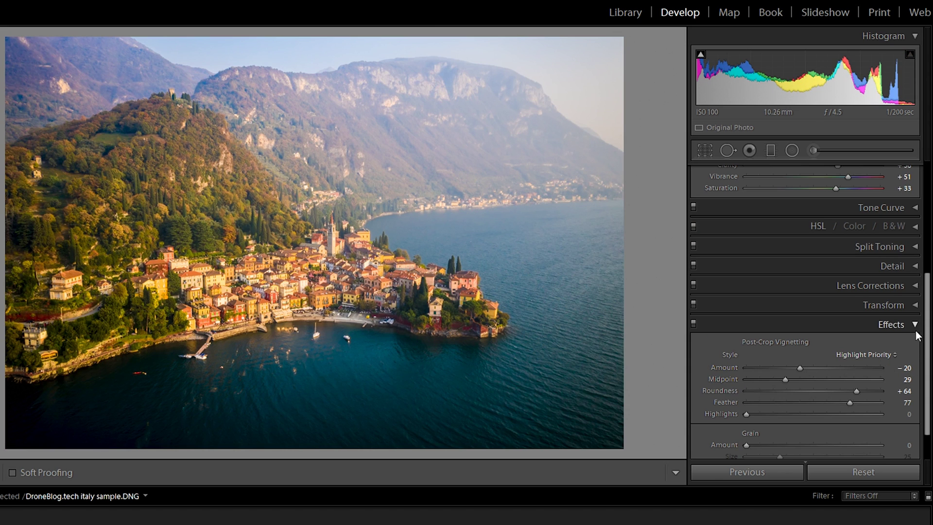
scroll(865, 345, down, 1)
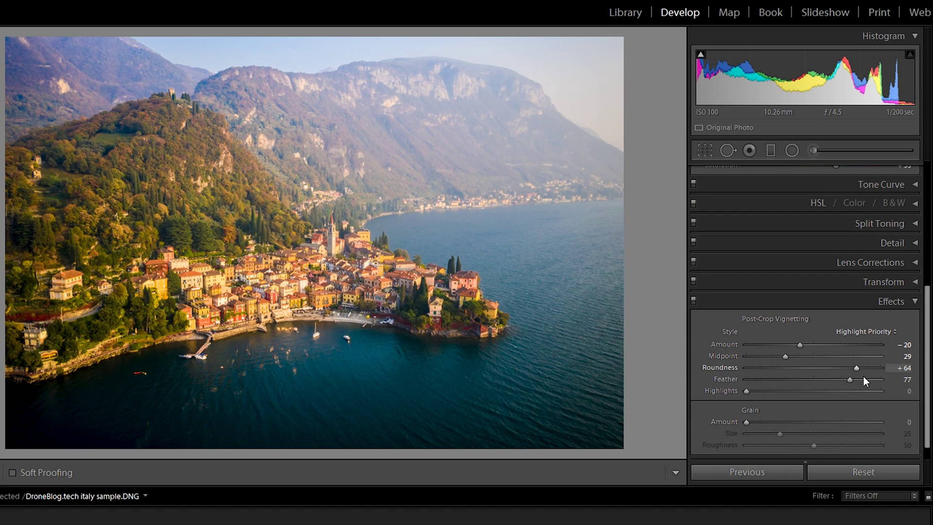
scroll(903, 366, up, 1)
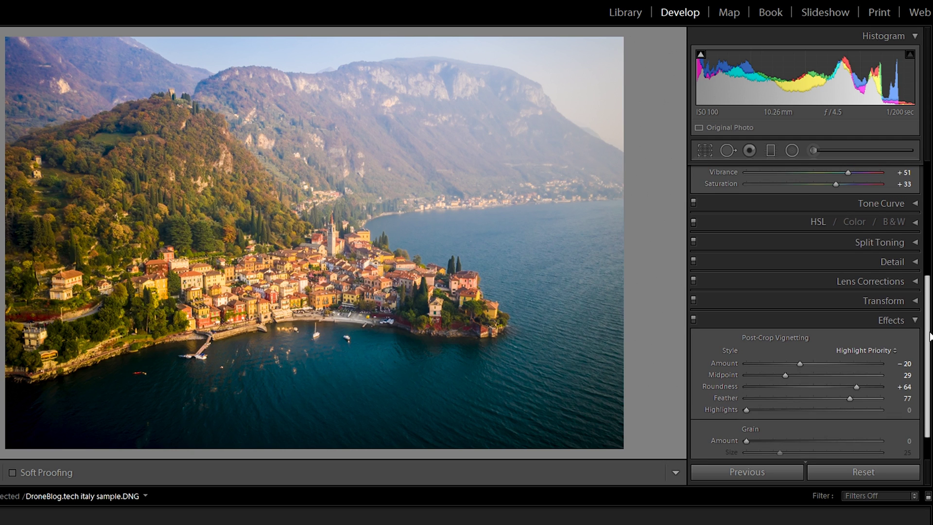
scroll(856, 268, up, 9)
Raise Contrast to +62 and Clarity to +56, and pull Whites down on the zoomed village
click(855, 268)
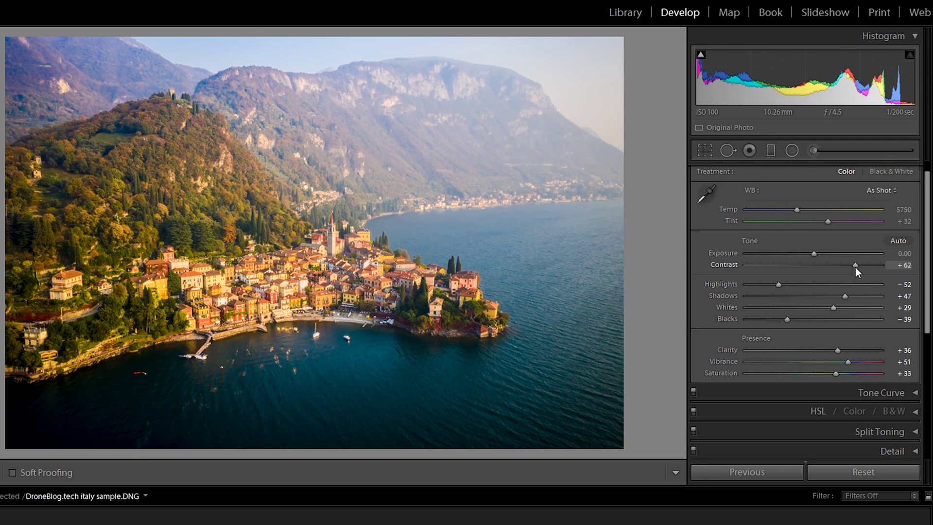
click(850, 351)
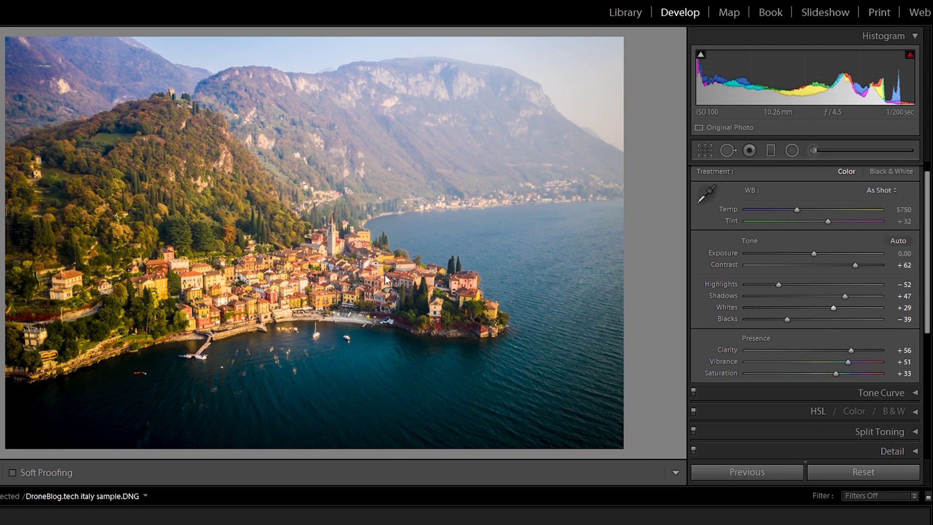
click(254, 282)
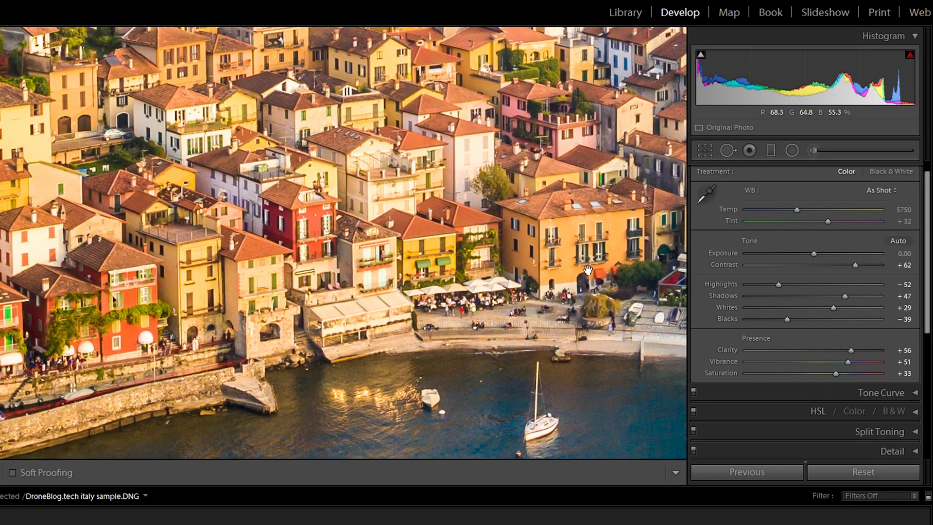
click(820, 307)
drag(821, 307, 800, 307)
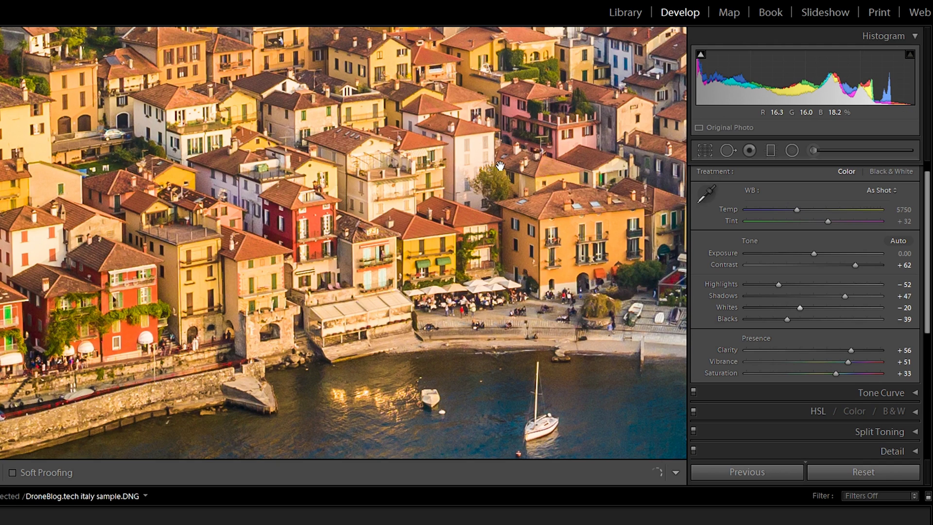
click(428, 162)
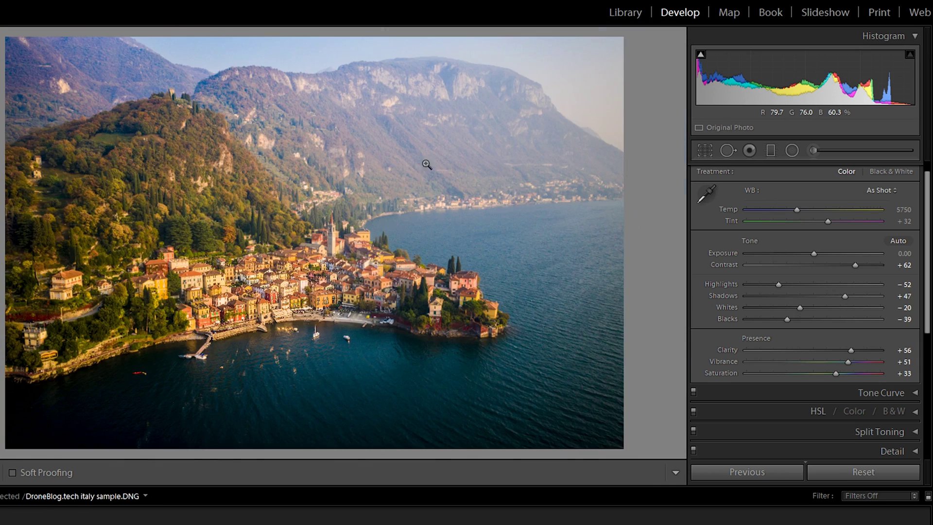
Warm the white balance to 6118 and bring Whites back up to +24
key(ctrl+z)
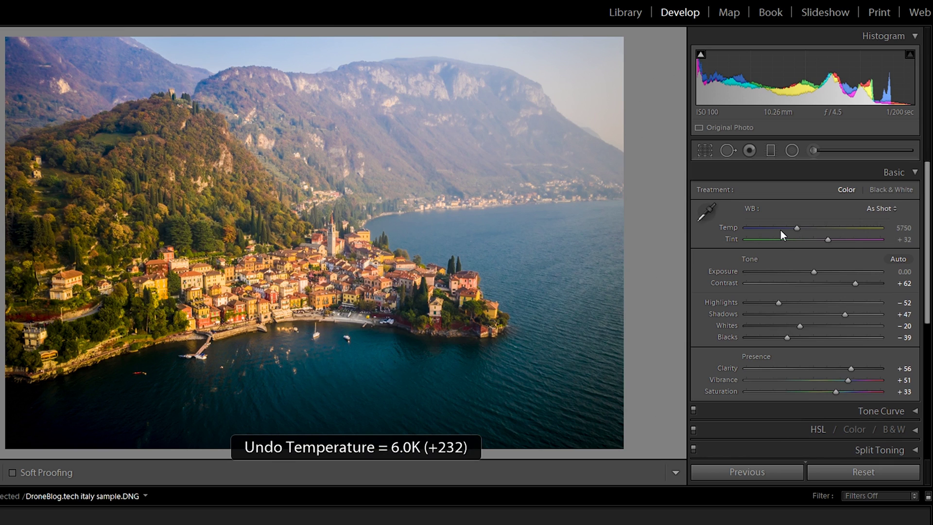
drag(798, 228, 803, 230)
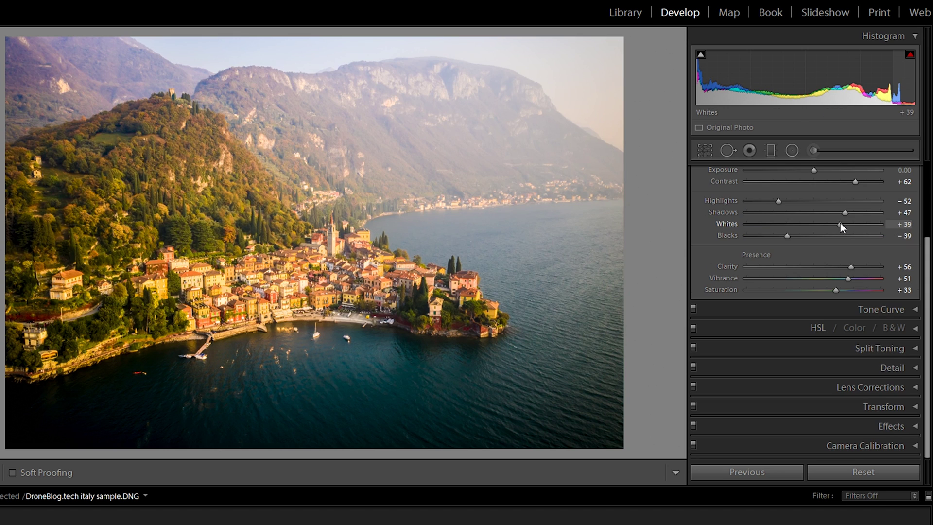
mouse_move(839, 222)
mouse_down()
mouse_move(855, 227)
mouse_move(830, 222)
mouse_up()
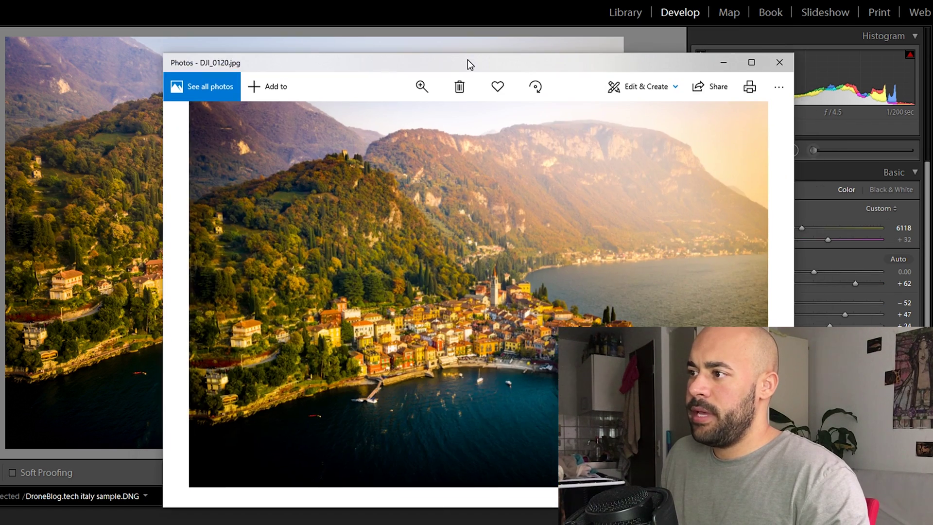
Compare against DJI_0120.jpg in Photos, then nudge Clarity up to +79
drag(468, 62, 410, 33)
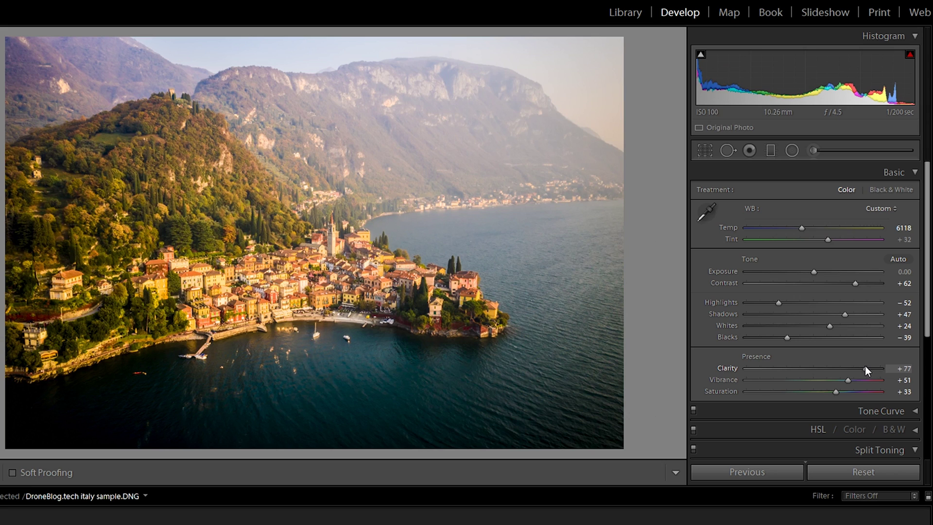
drag(866, 369, 868, 368)
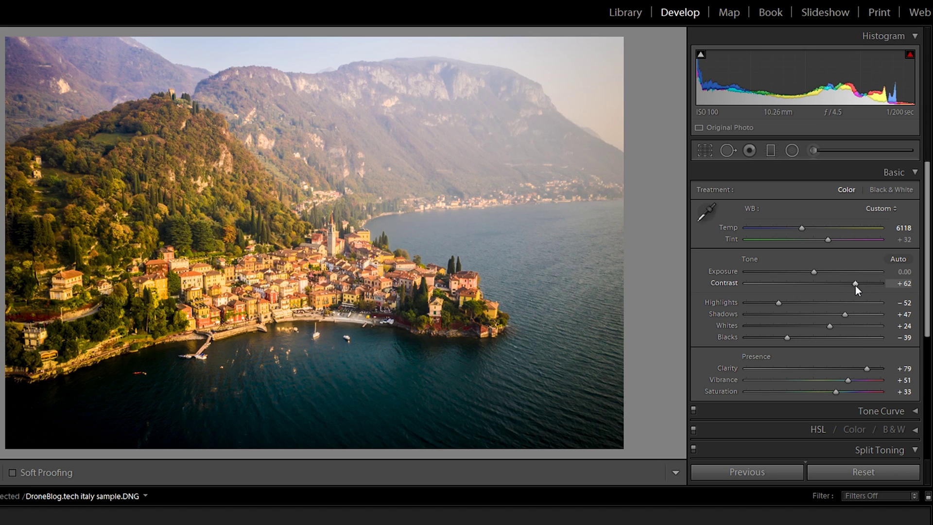
Raise Contrast to +75, darken Exposure to -0.16 and cool Temp to 5937
drag(855, 284, 865, 284)
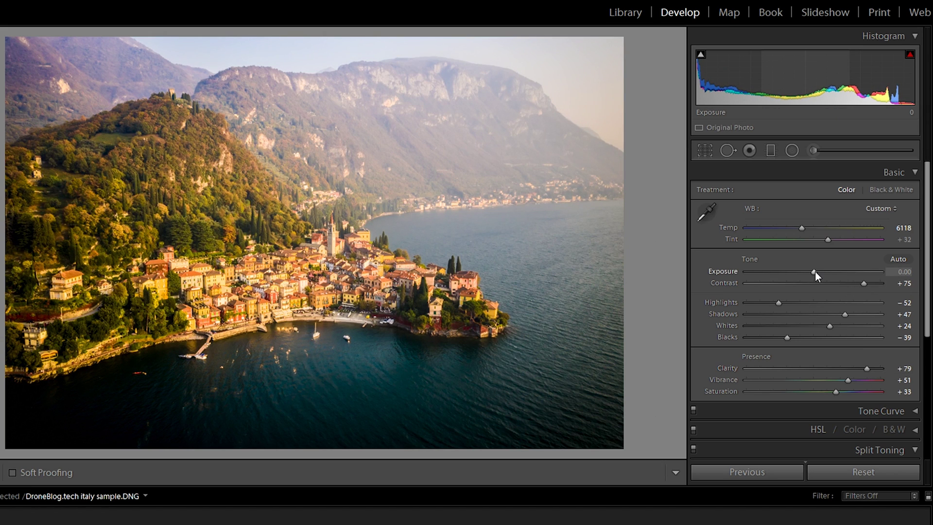
drag(814, 271, 812, 270)
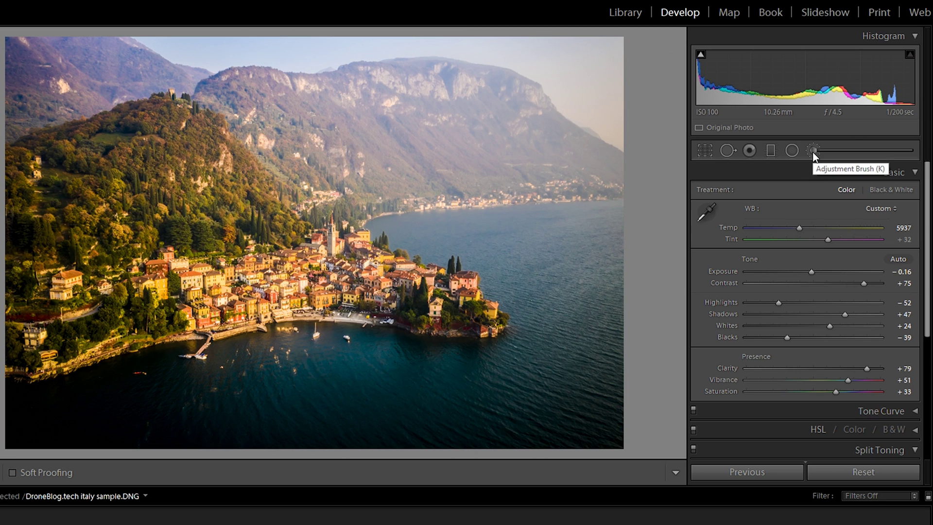
click(812, 152)
Size the Adjustment Brush to 35 and paint over the lake water in the bay
scroll(864, 311, down, 3)
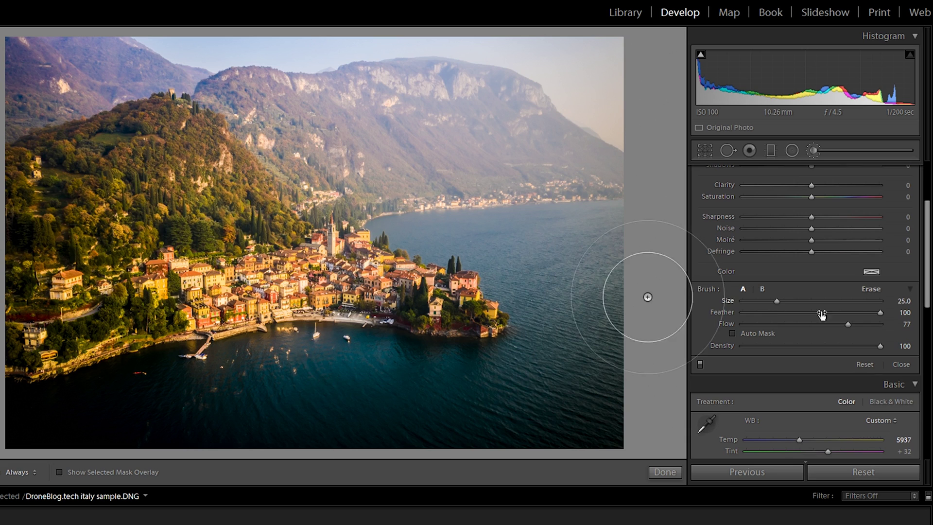
drag(777, 303, 770, 301)
scroll(716, 283, up, 1)
key(h)
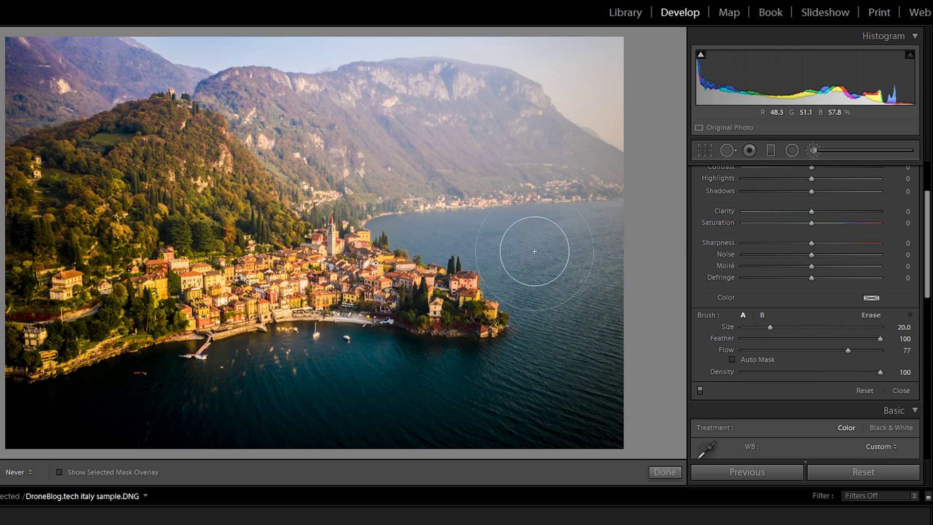
key(h)
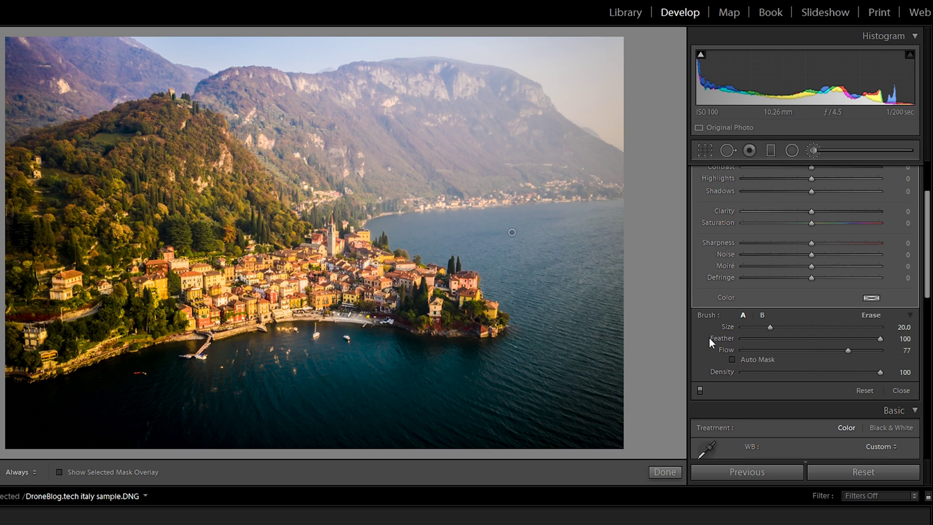
drag(839, 327, 792, 327)
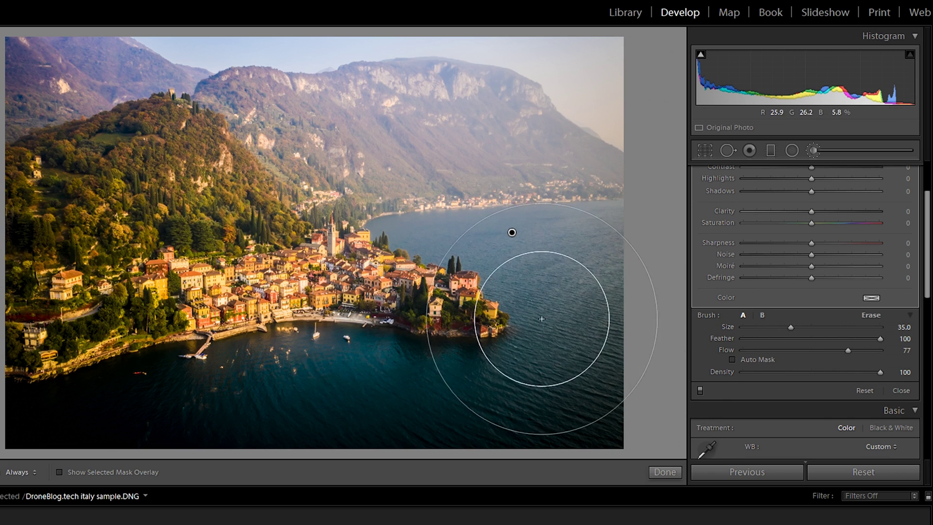
scroll(535, 369, up, 1)
key(h)
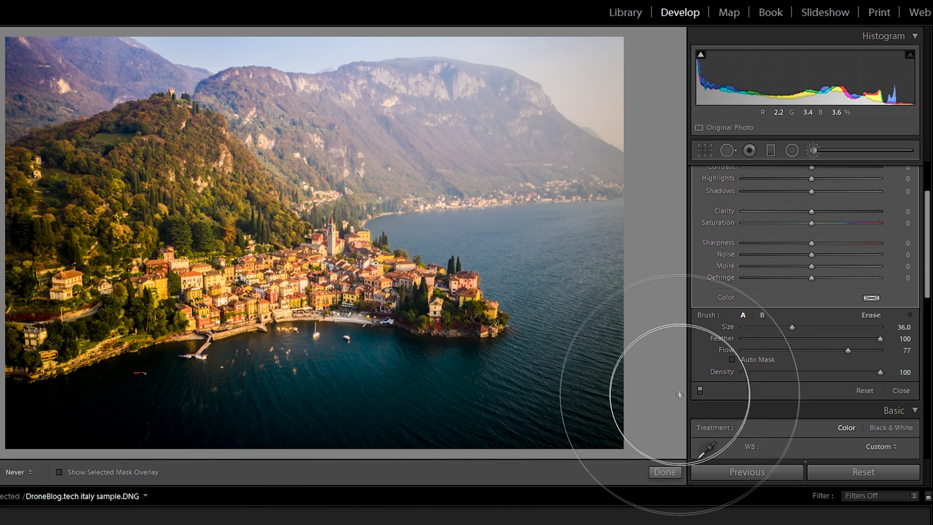
key(h)
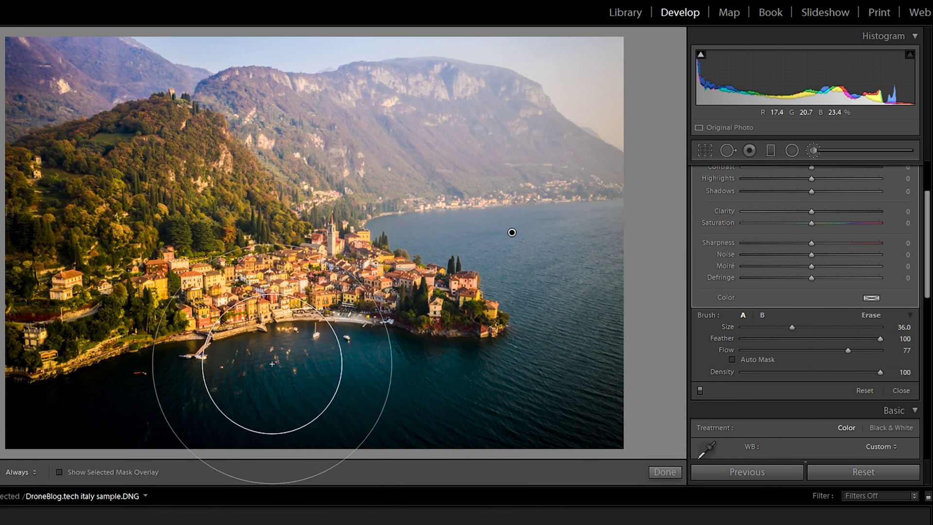
scroll(928, 253, up, 1)
scroll(927, 248, up, 3)
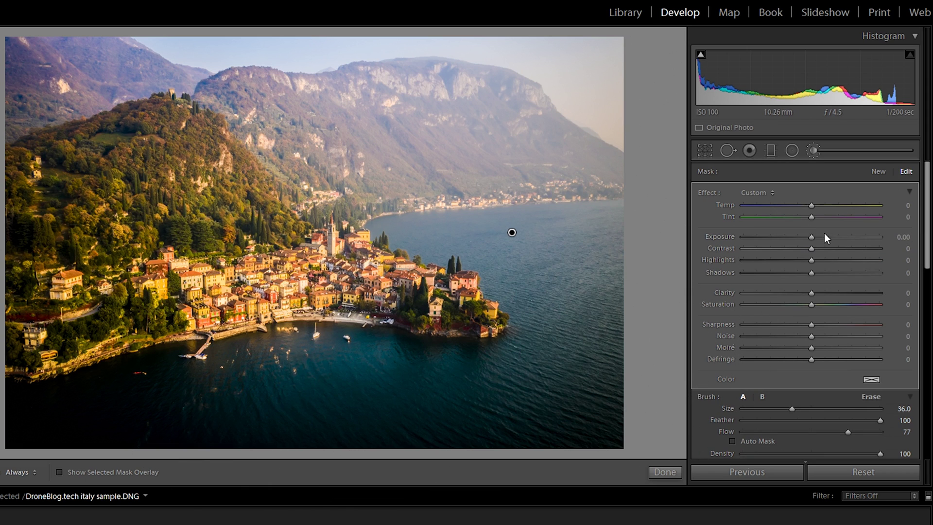
Give the brushed water Clarity 100 and Saturation 56, then close the brush
mouse_move(814, 292)
mouse_down()
mouse_move(867, 294)
mouse_move(832, 305)
mouse_move(849, 305)
mouse_up()
key(ctrl+z)
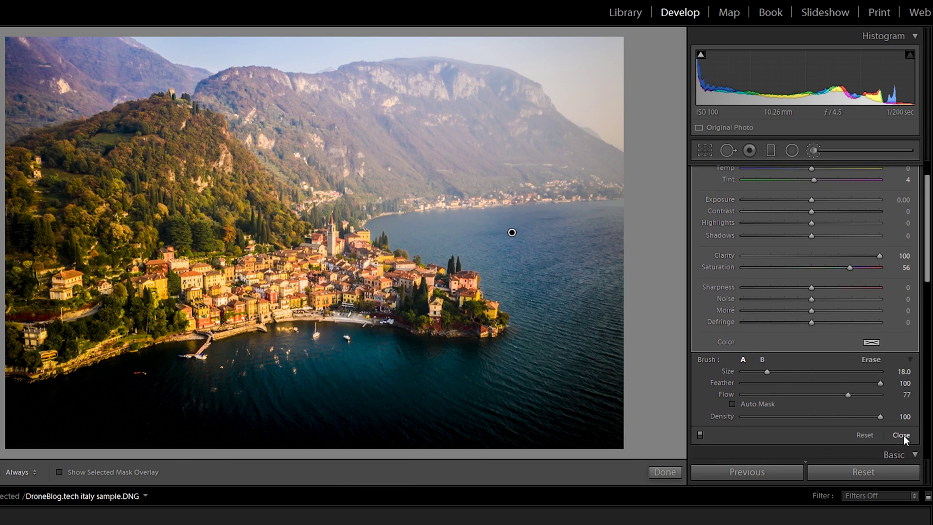
click(902, 435)
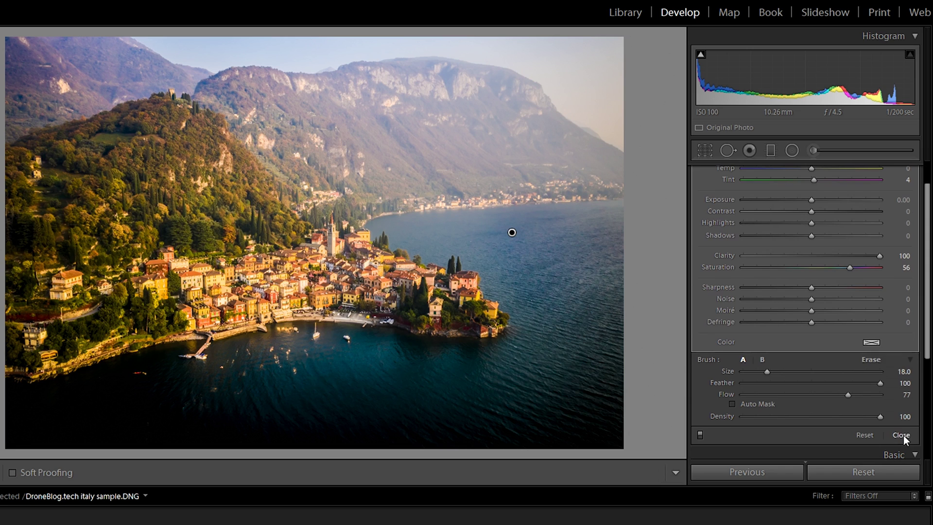
scroll(852, 345, up, 2)
scroll(928, 258, down, 3)
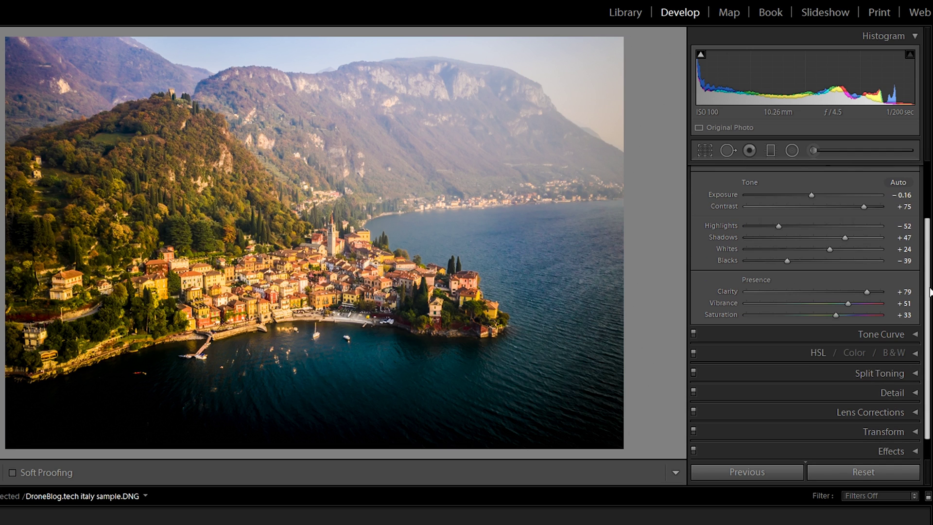
Undo the last Blue saturation change, then drag on the lake in the Hue tab for Aqua +4, Blue +16
click(917, 354)
key(ctrl+z)
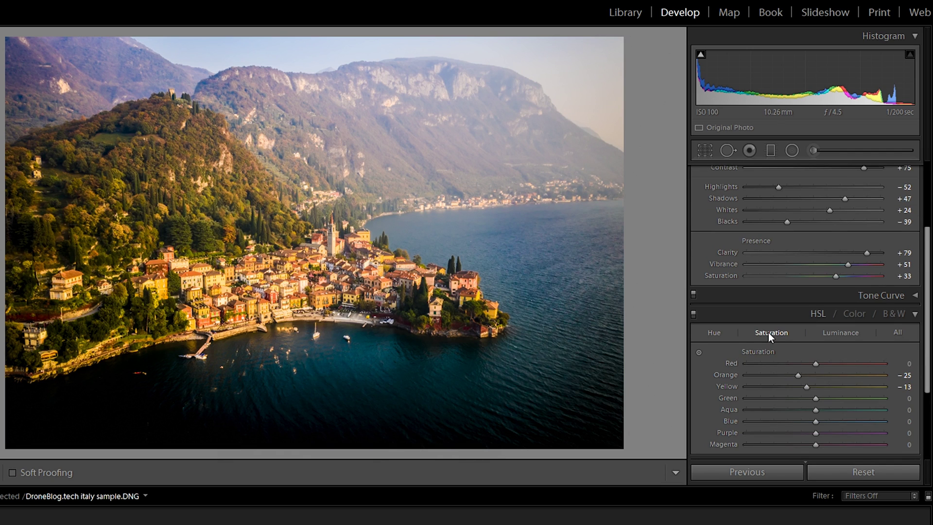
click(714, 334)
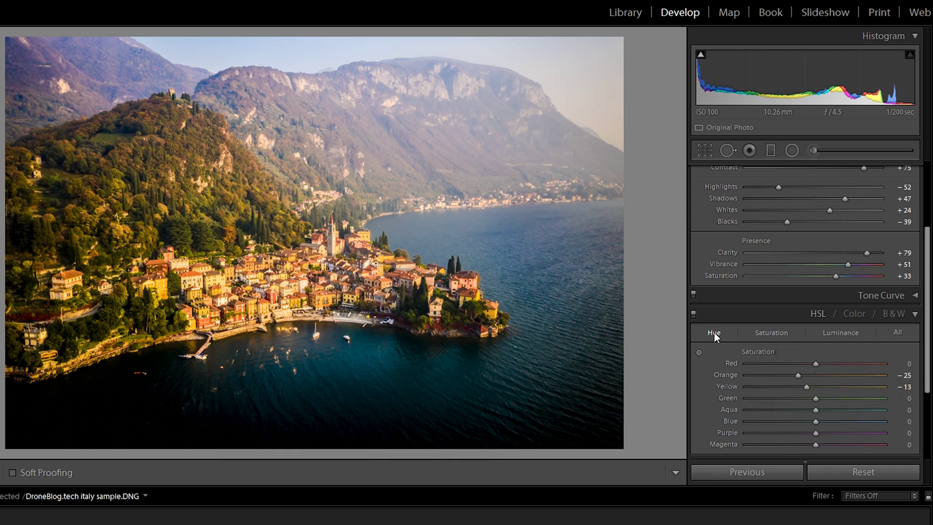
click(699, 351)
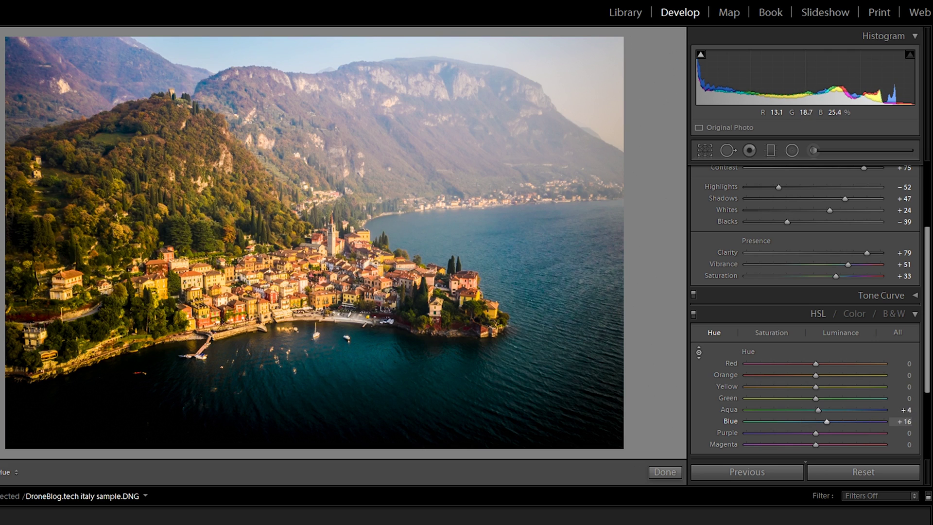
click(665, 472)
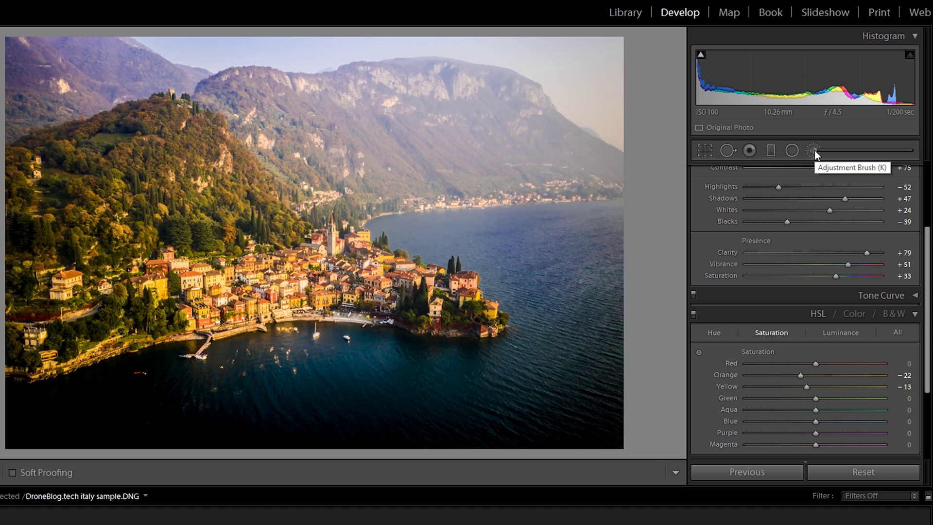
Brush the upper-right mountains with Exposure 0.93, Contrast 54, Clarity 88, Saturation 27, Temp 12
click(814, 151)
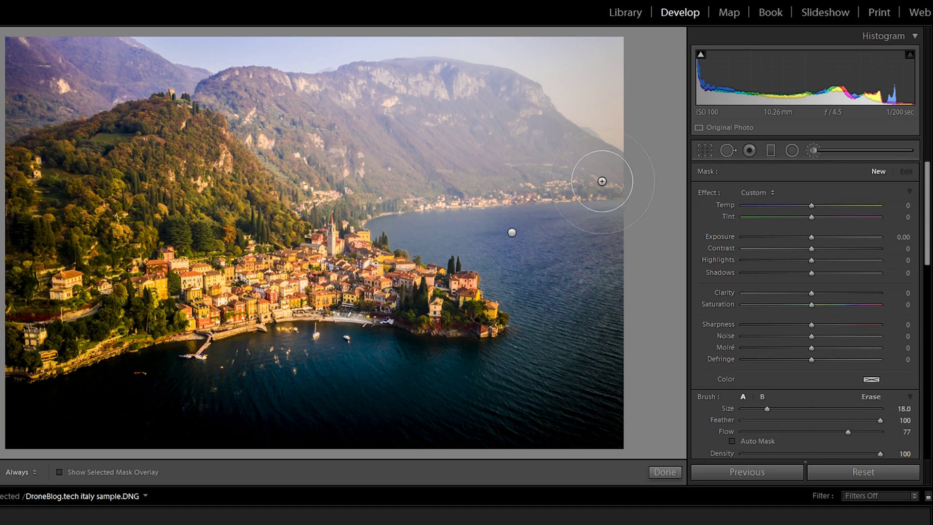
scroll(523, 176, up, 4)
scroll(539, 160, up, 8)
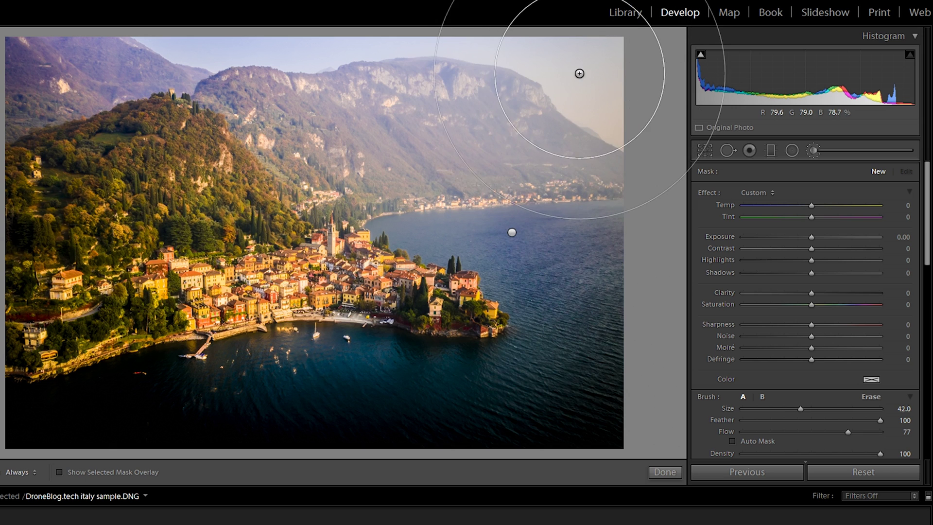
key(h)
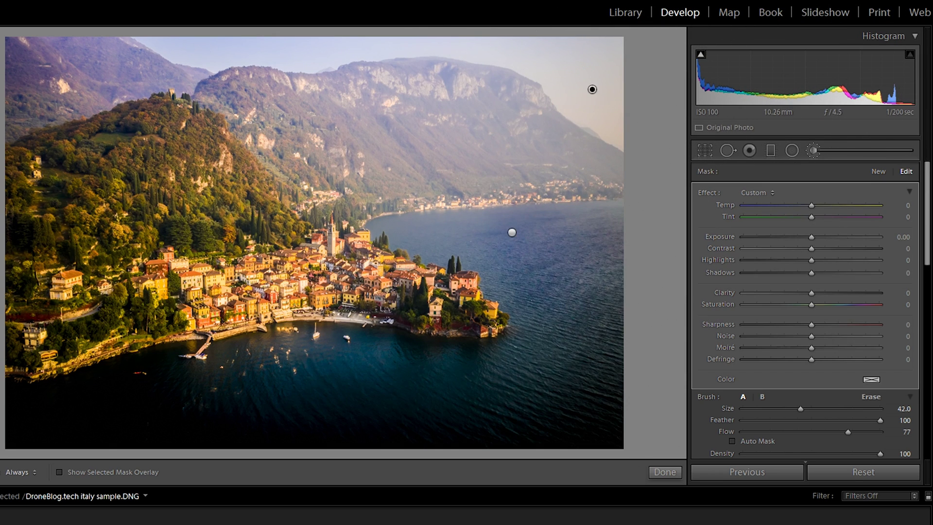
drag(811, 237, 848, 250)
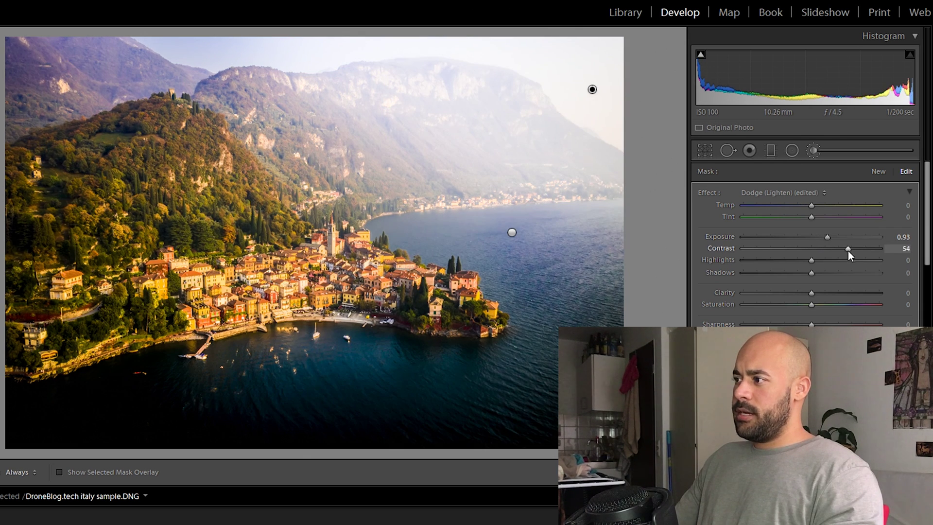
drag(817, 291, 870, 293)
drag(811, 305, 830, 305)
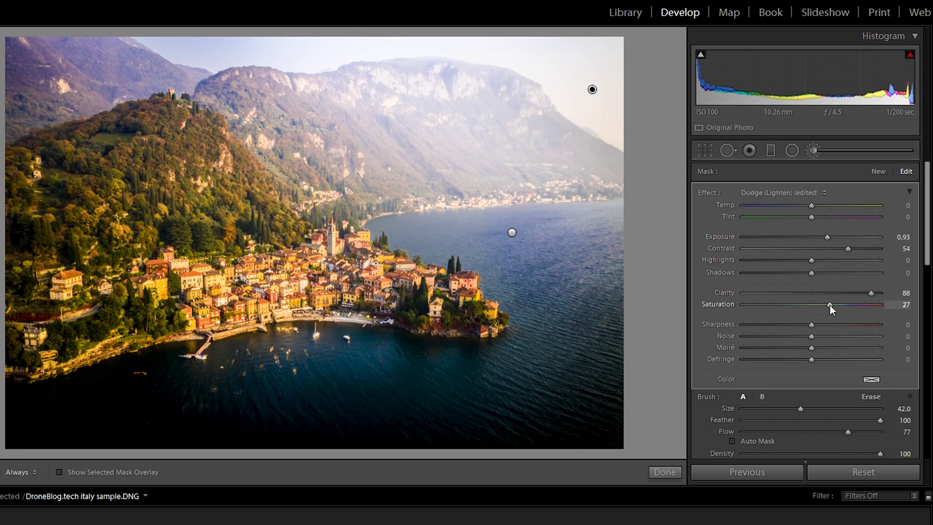
drag(811, 206, 815, 217)
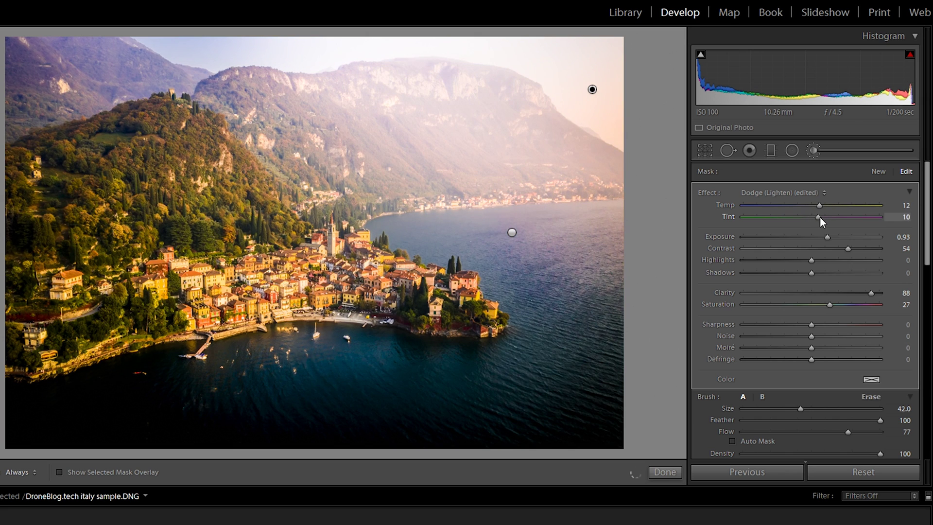
Tint the brushed mountain area orange-pink with Color H 30, S 49
click(872, 379)
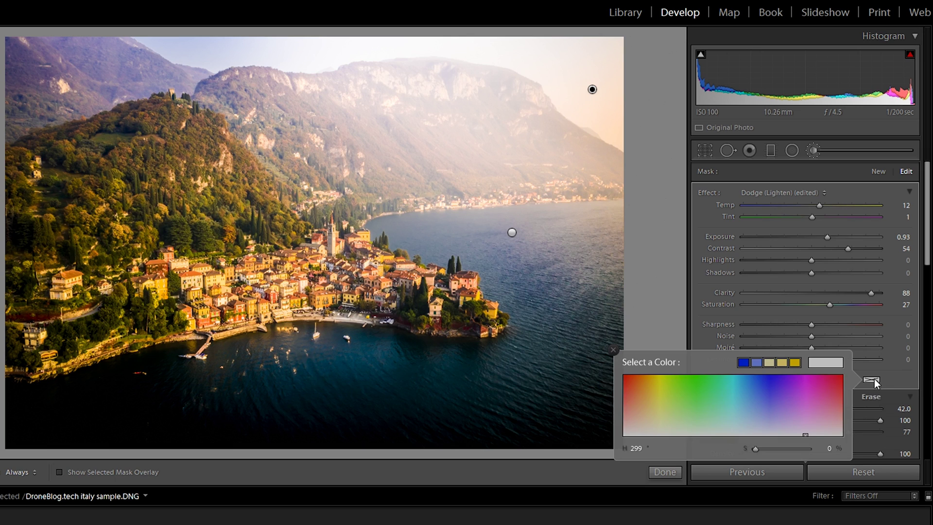
drag(805, 434, 650, 415)
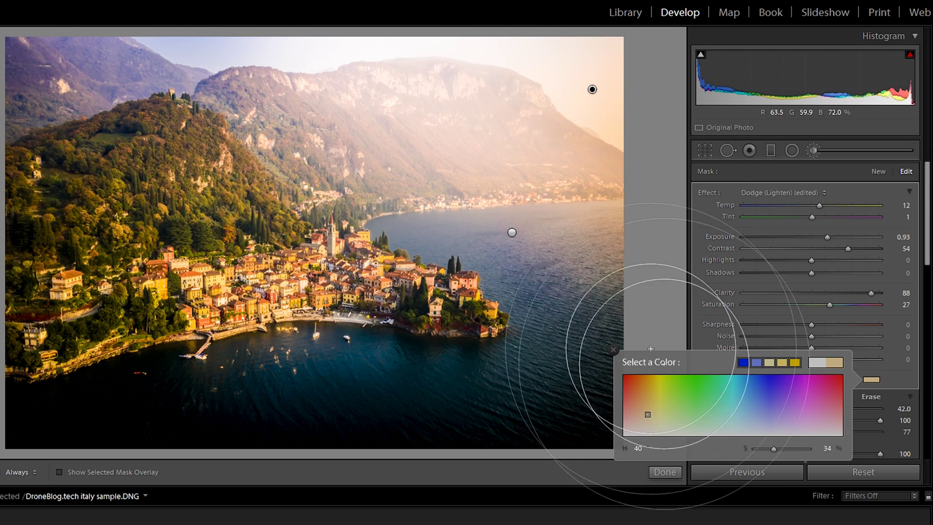
mouse_move(653, 404)
mouse_down()
mouse_move(634, 409)
mouse_move(634, 398)
mouse_move(652, 407)
mouse_up()
Undo the Shadows change, set global Exposure to -0.20, and open Export One File (Ctrl+Shift+E)
key(ctrl+z)
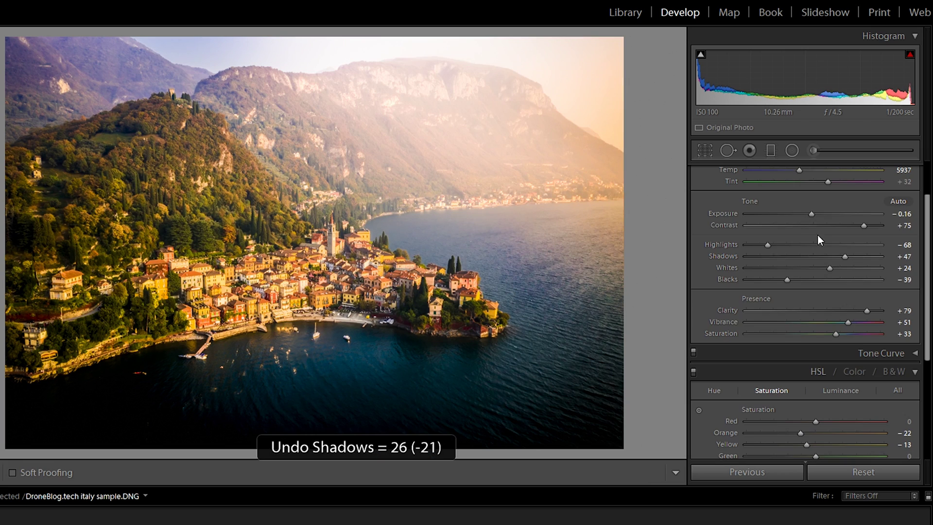
scroll(812, 212, down, 1)
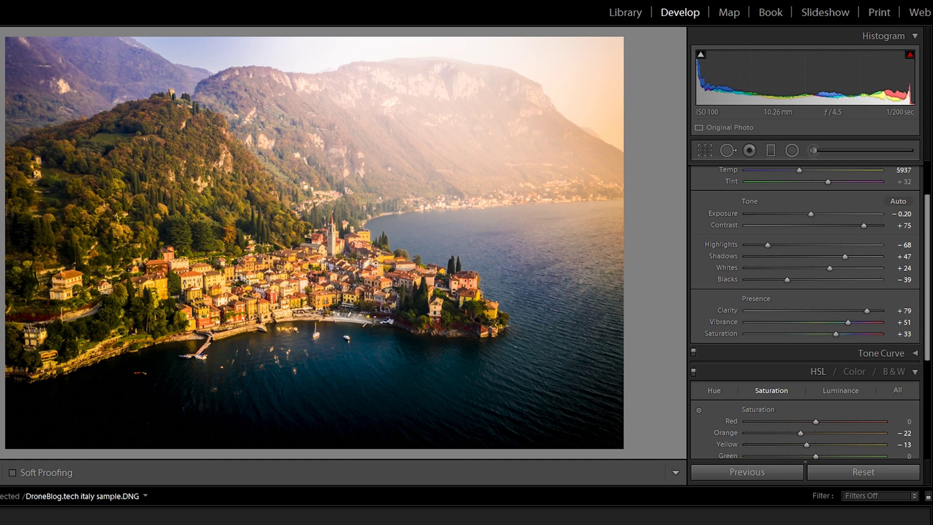
key(shift)
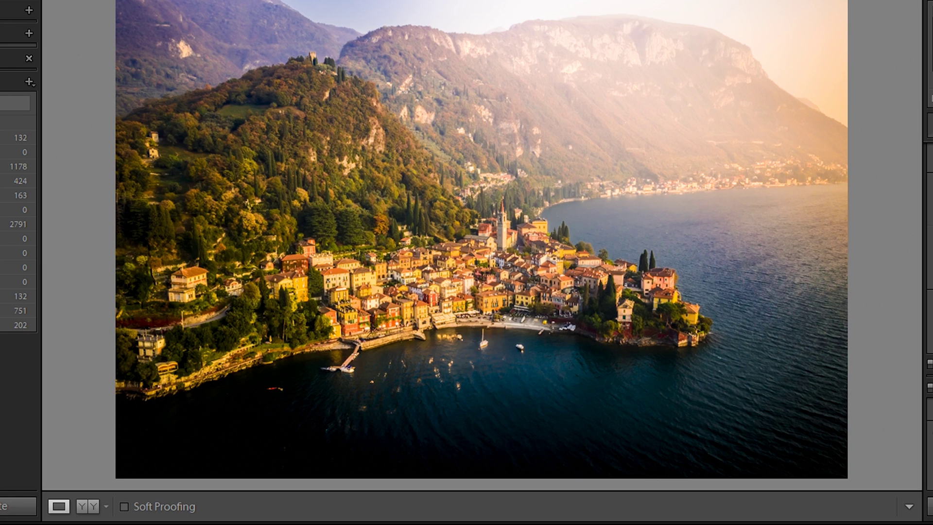
key(ctrl+shift+e)
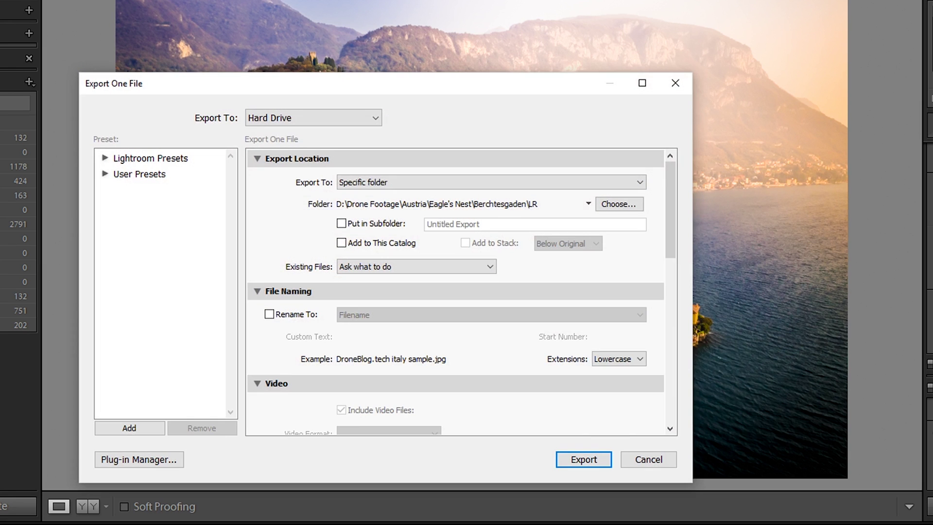
Set the export to resize to fit 2560 pixels wide and limit file size to 3000 K
click(632, 207)
scroll(173, 229, up, 3)
scroll(173, 228, up, 3)
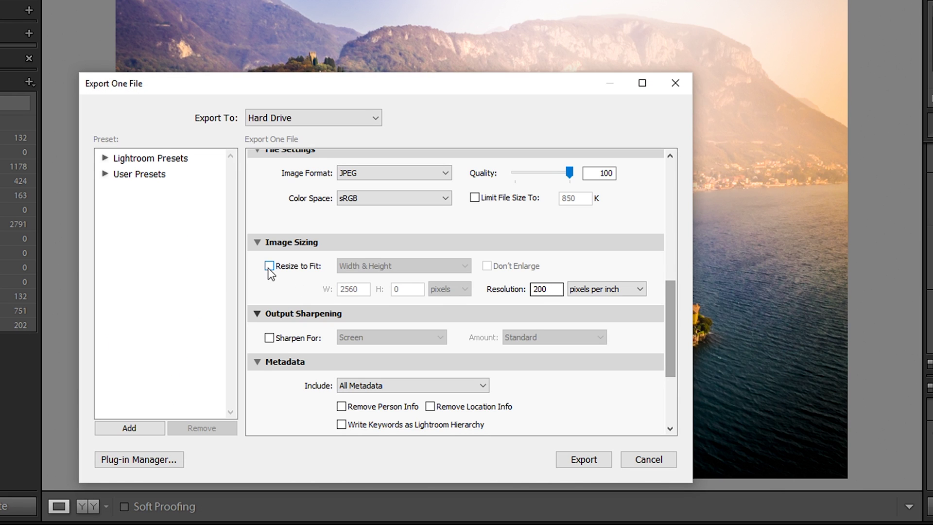
click(268, 266)
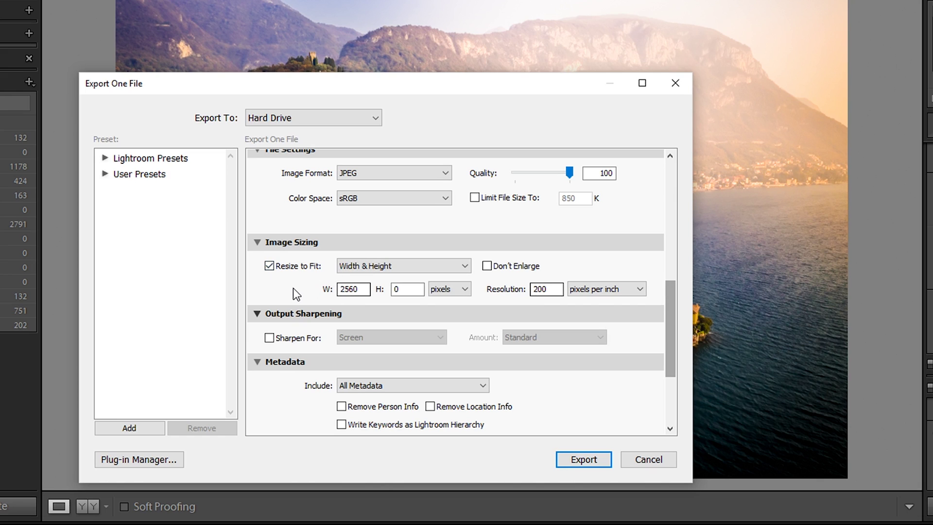
click(475, 197)
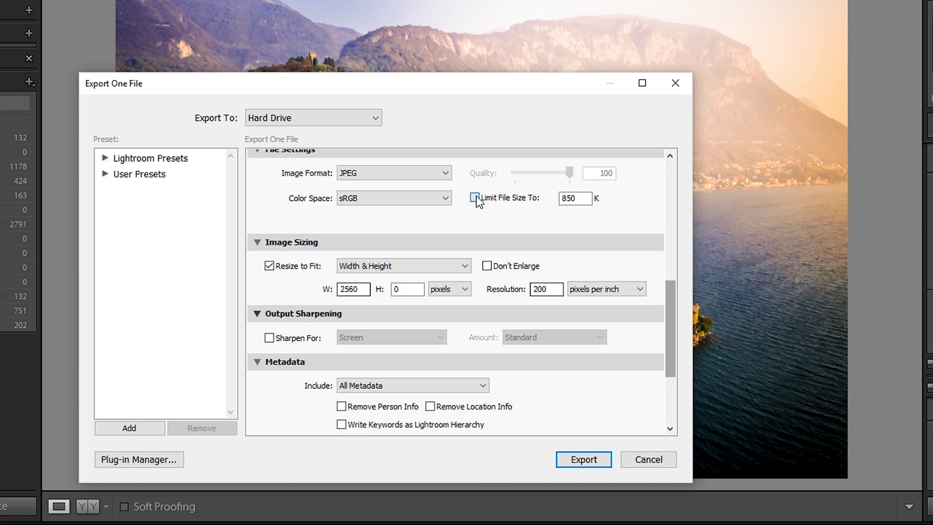
key(Tab)
text(3)
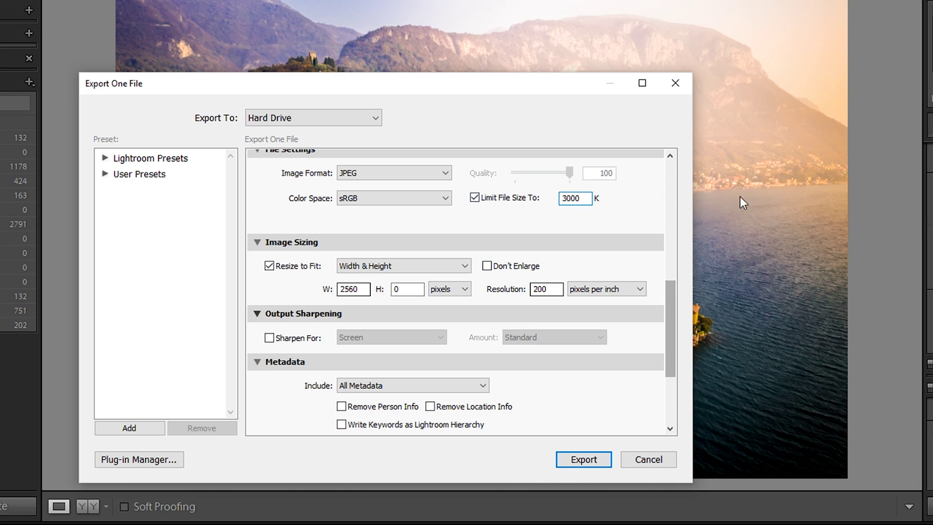